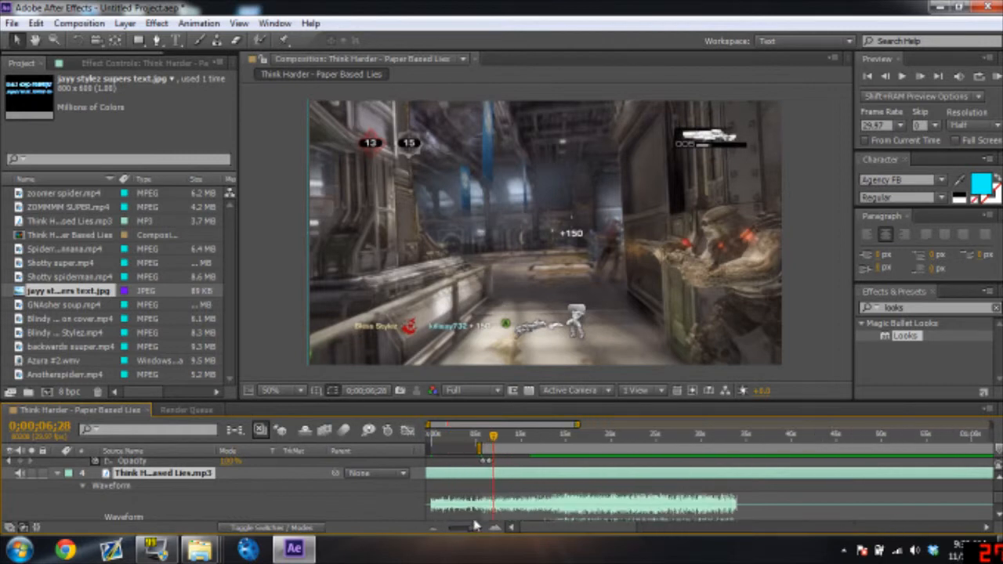
- Set the current time to 0;00;07;02 and play a RAM preview of the composition, stopping it after viewing
drag(465, 448, 429, 449)
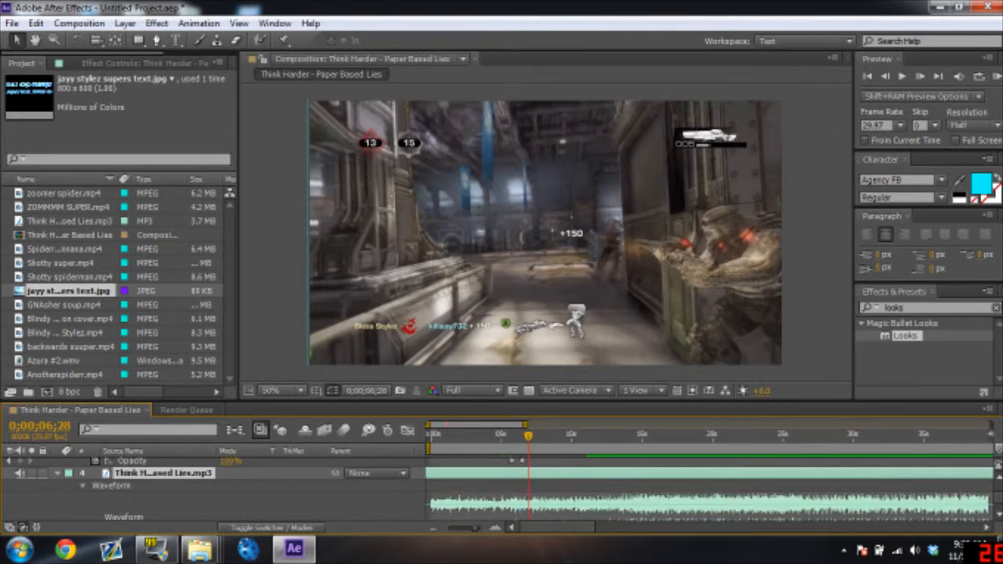
scroll(529, 440, up, 4)
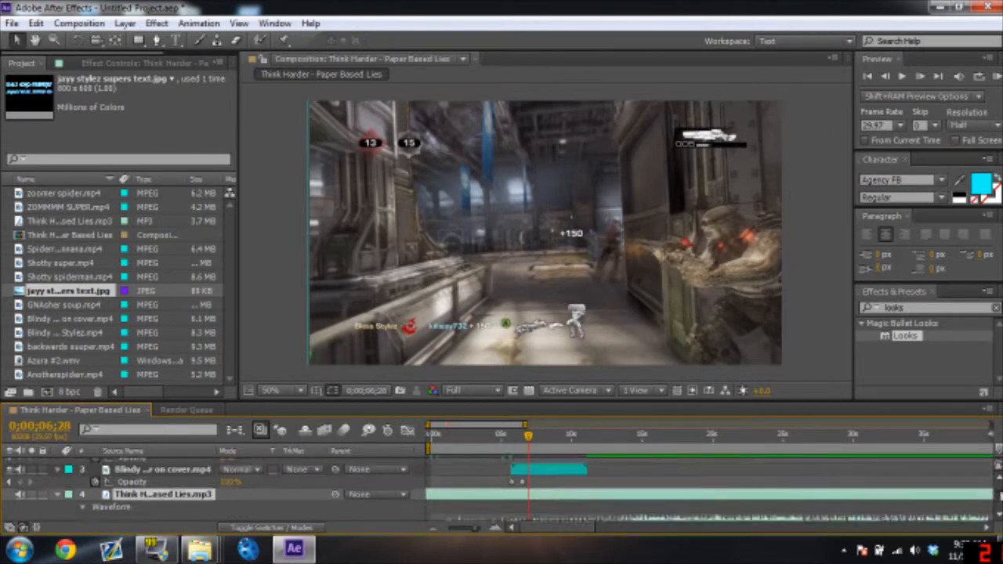
mouse_move(529, 440)
mouse_down()
mouse_move(504, 444)
mouse_move(530, 449)
mouse_up()
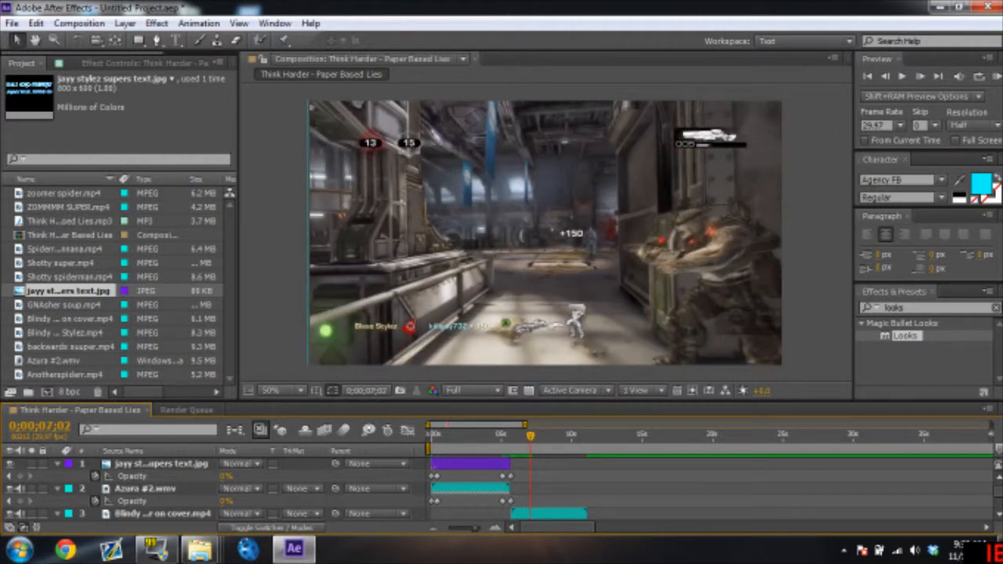
click(995, 76)
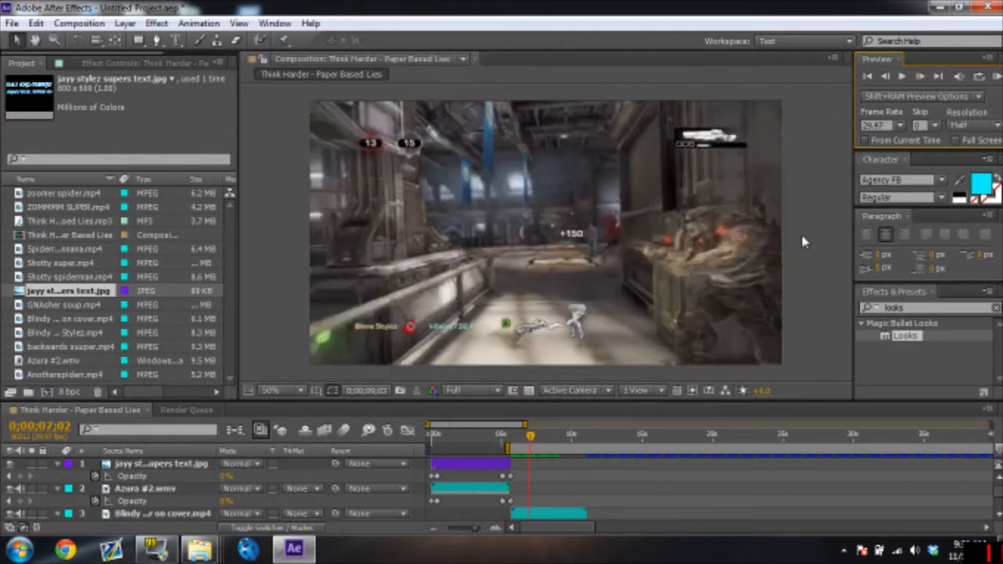
key(space)
- Place the current-time indicator at 0;00;06;27, using the audio layer's waveform to find the beat
click(998, 490)
scroll(998, 490, down, 5)
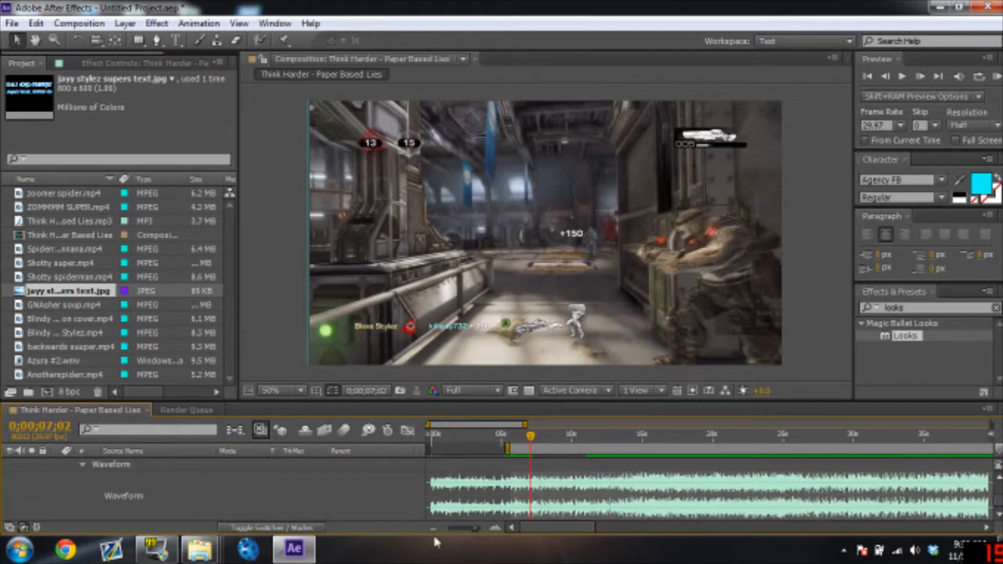
drag(478, 532, 458, 531)
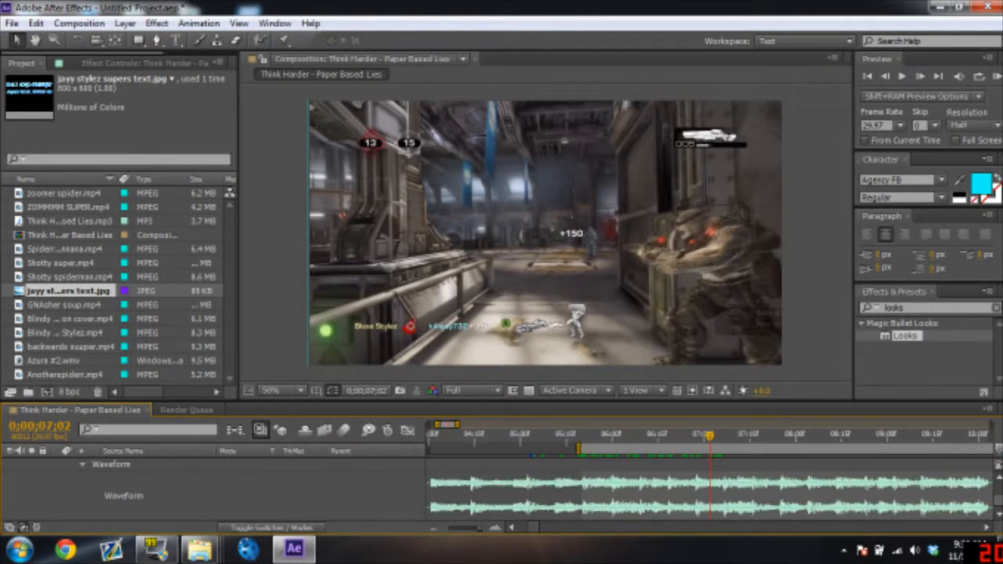
scroll(723, 475, up, 1)
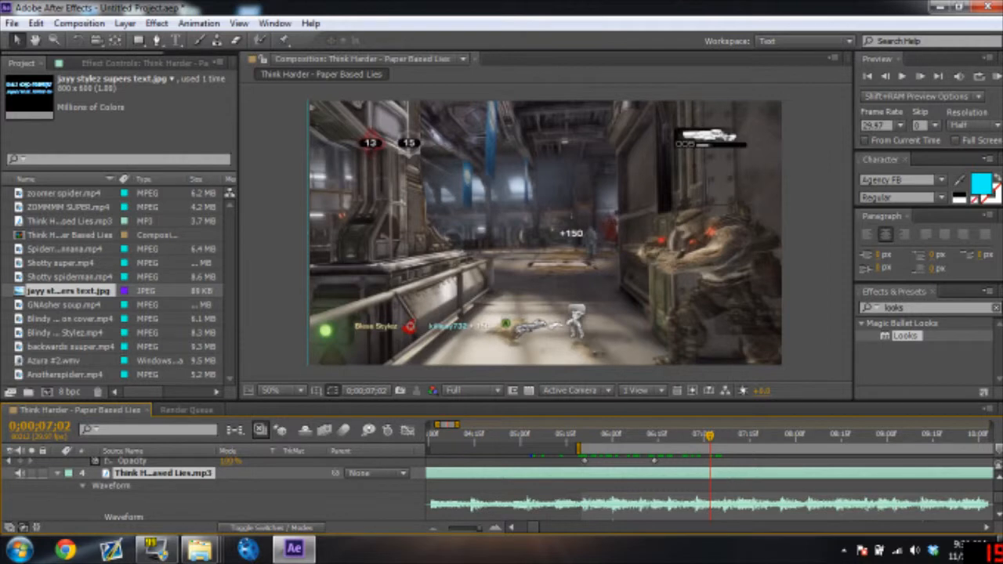
mouse_move(710, 445)
mouse_down()
mouse_move(678, 443)
mouse_move(696, 444)
mouse_up()
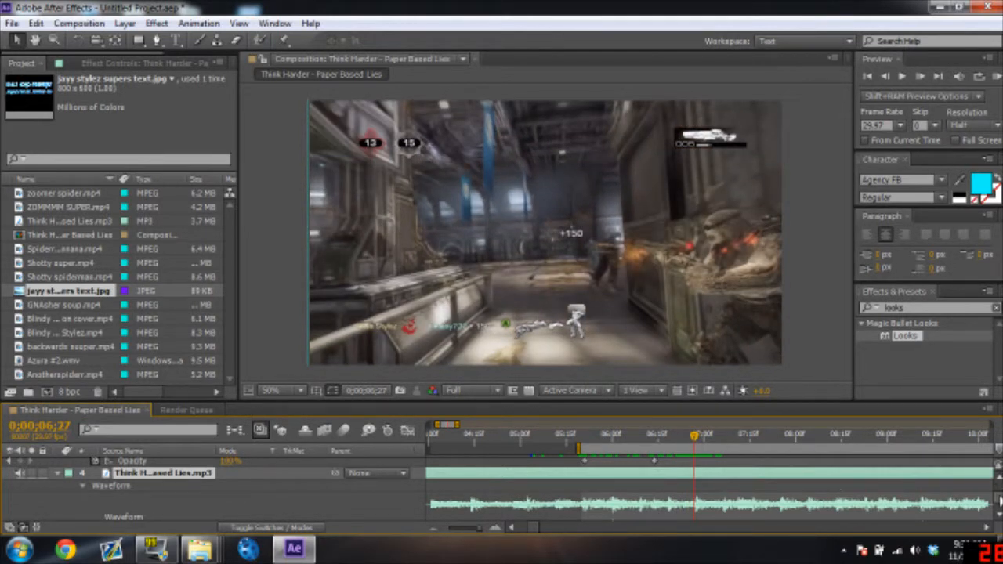
scroll(692, 501, down, 1)
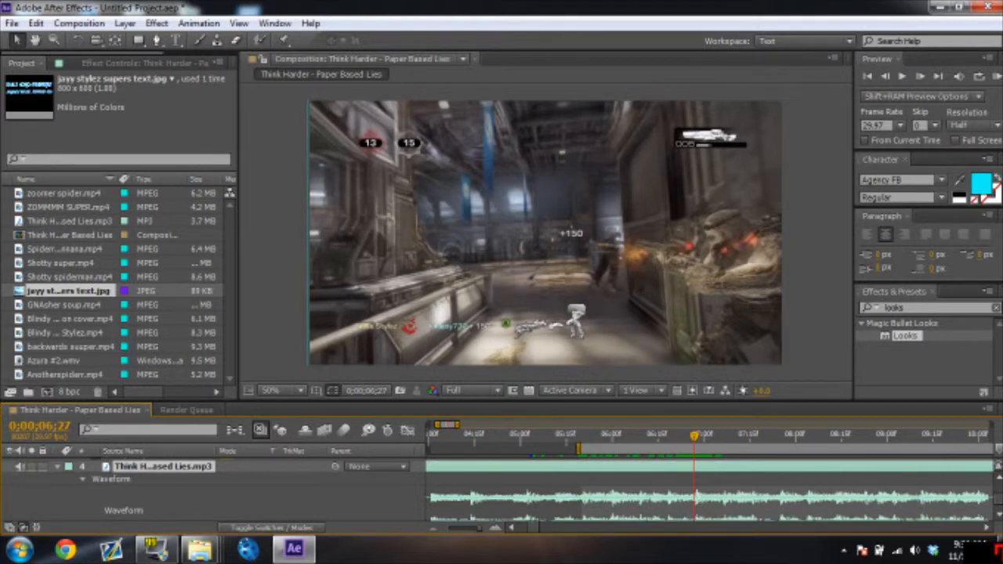
click(920, 77)
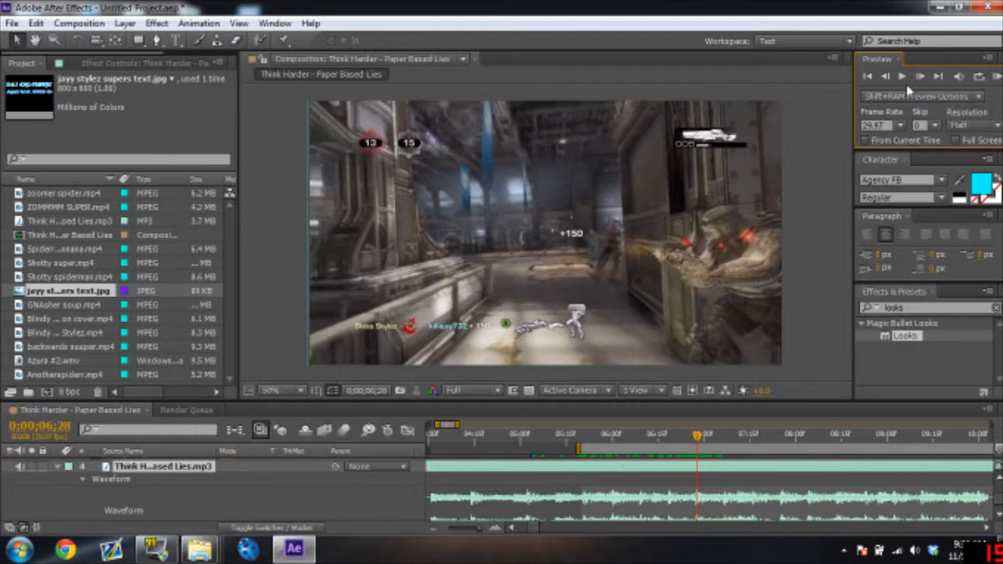
click(885, 76)
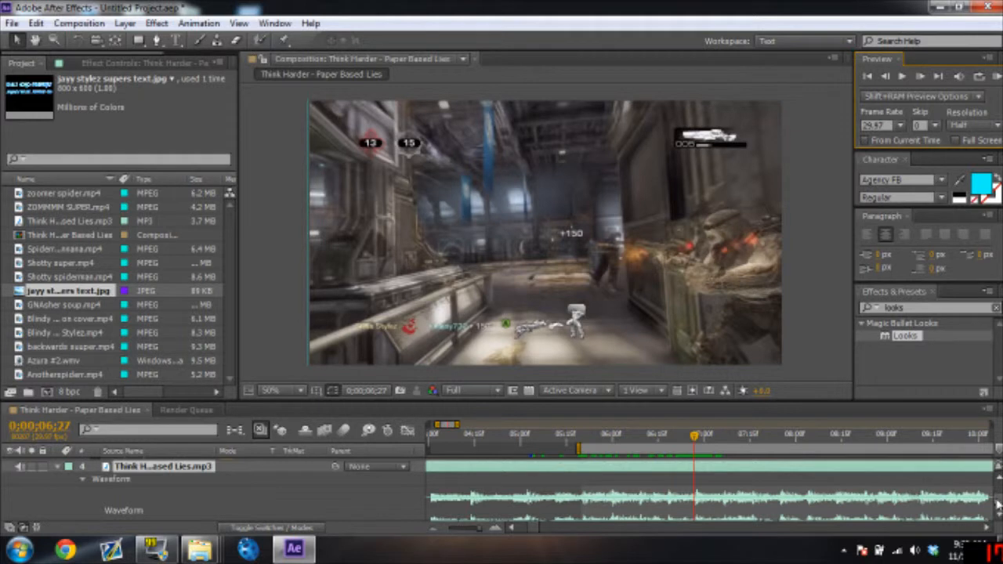
- Run another RAM preview to check the video layers against the music, and stop it
scroll(999, 499, up, 5)
scroll(998, 498, up, 2)
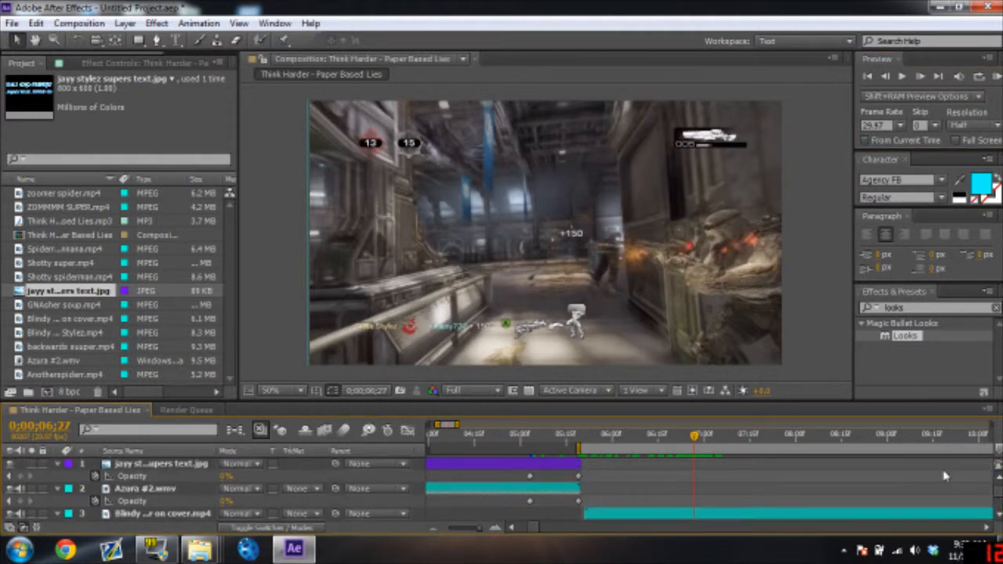
click(997, 78)
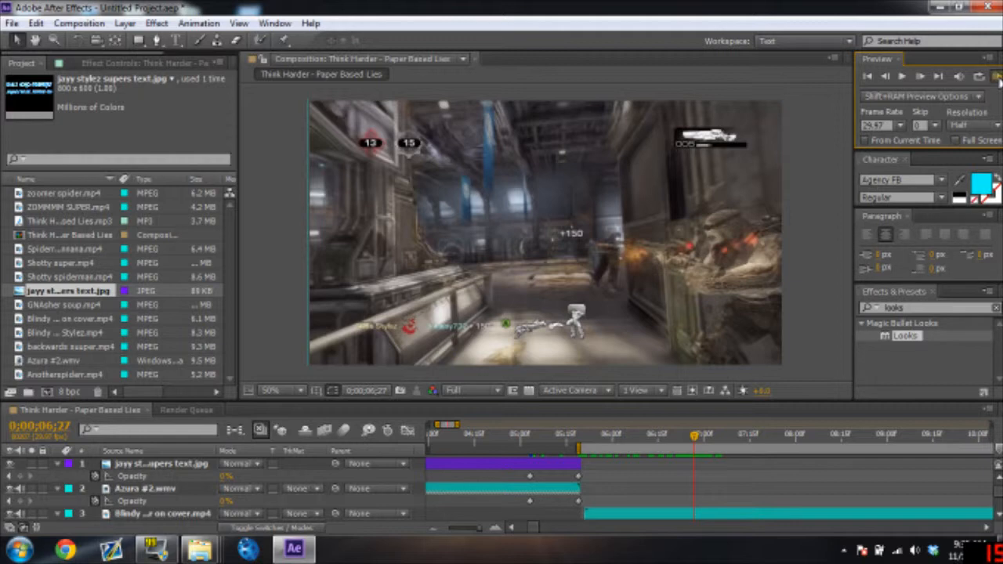
key(space)
- Apply the Magic Bullet Looks effect to the Think Harder - Paper Based Lies.mp3 layer
drag(998, 492, 999, 502)
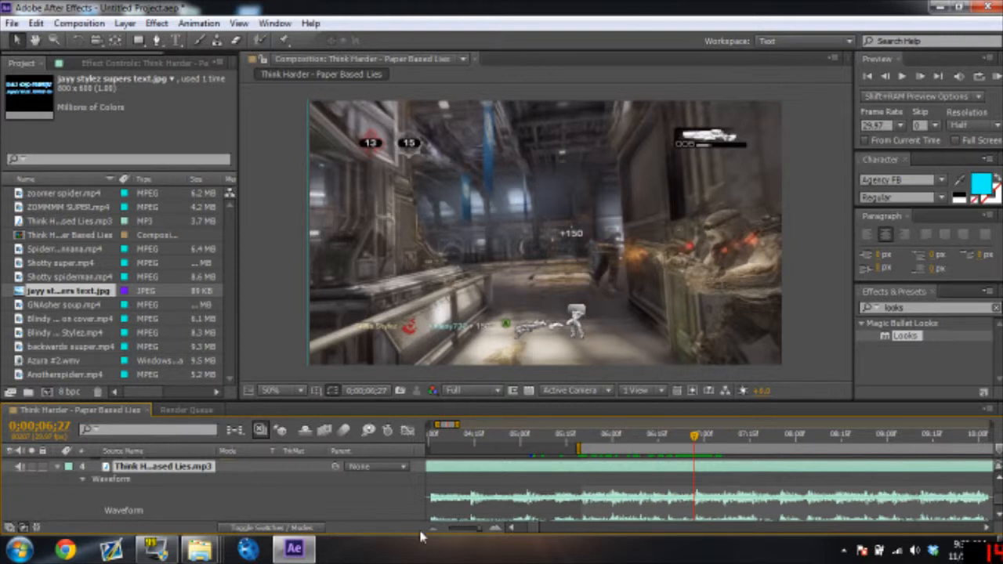
drag(478, 529, 467, 530)
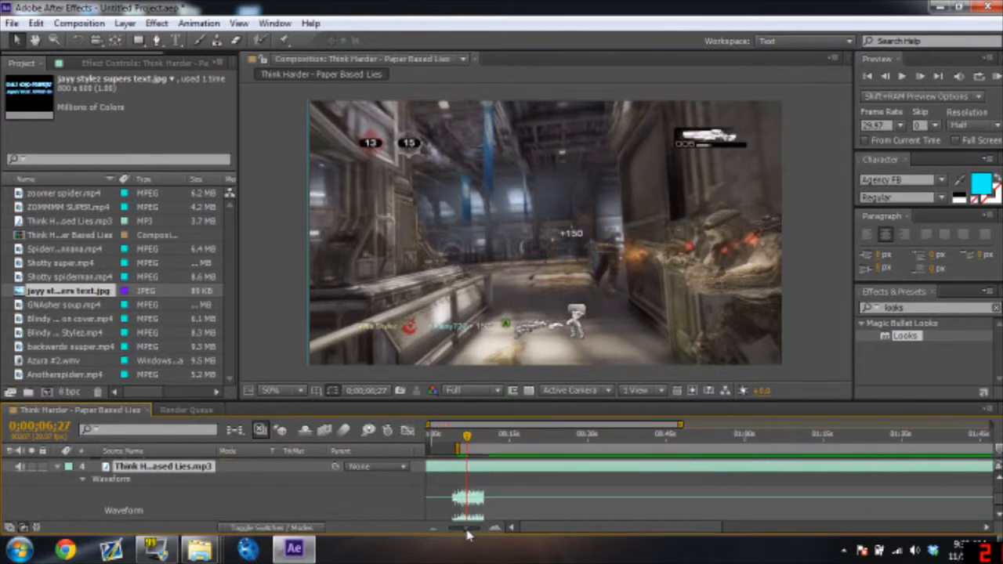
right_click(482, 472)
mouse_move(541, 250)
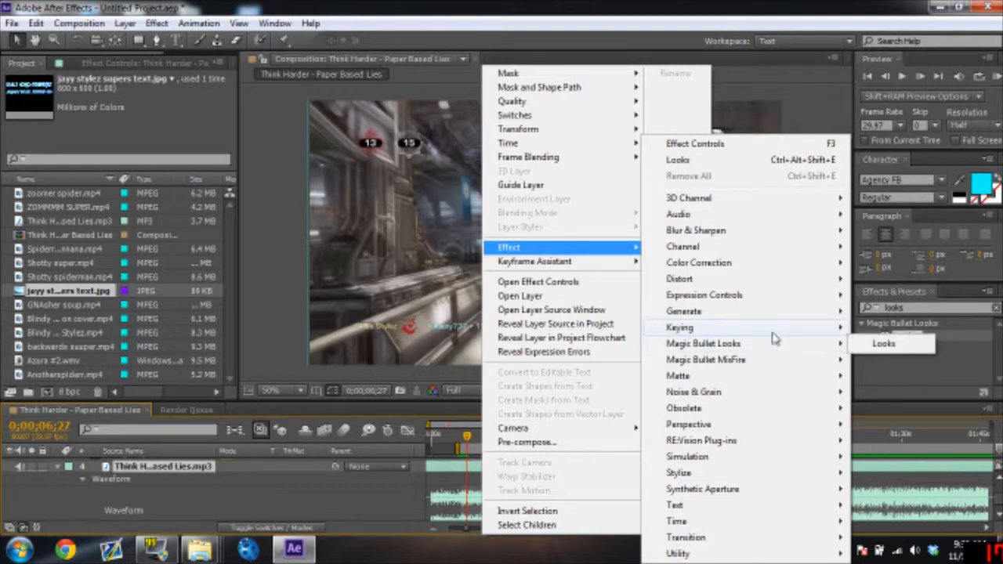
mouse_move(829, 342)
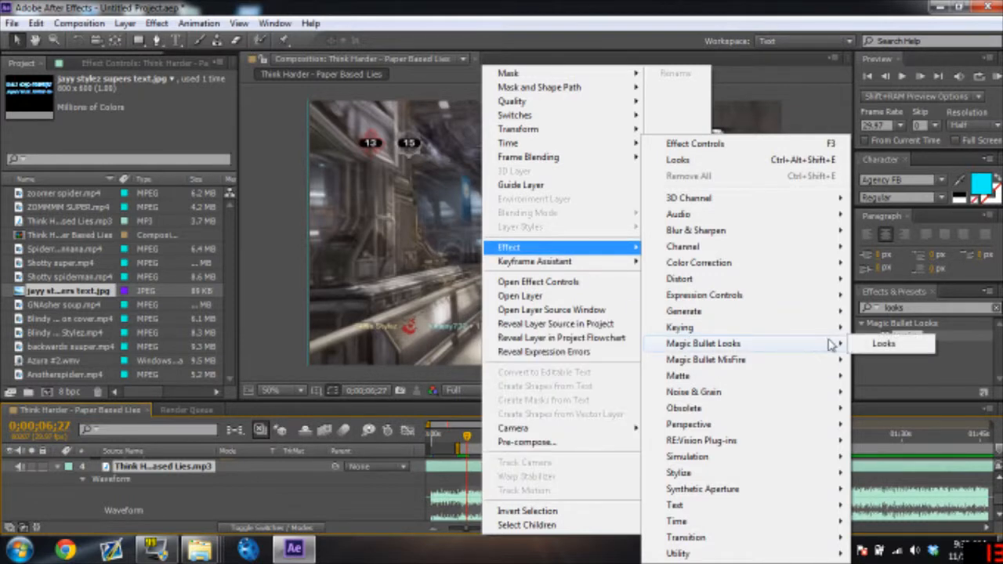
click(885, 345)
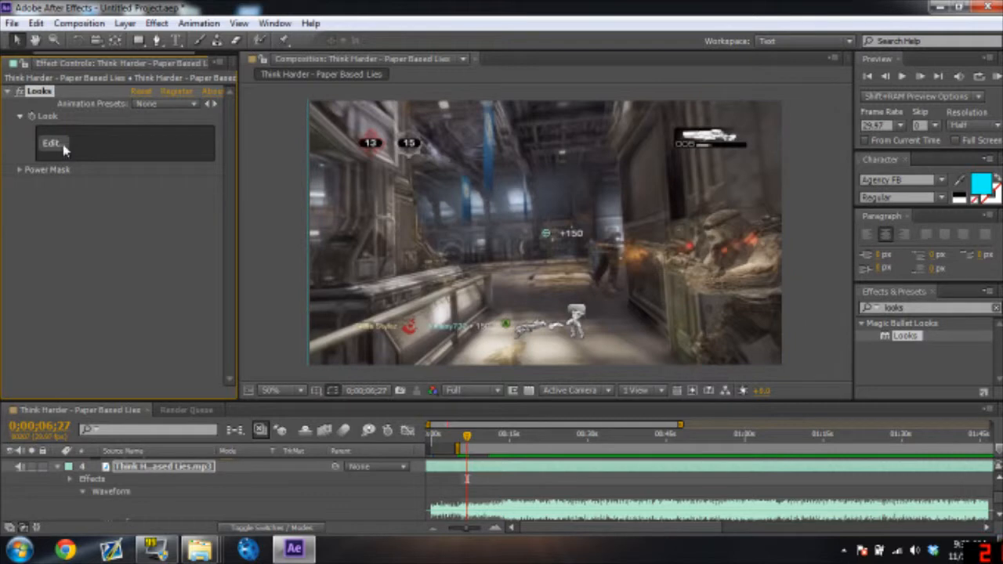
- Try twice to open the Looks editor from the audio layer's effect and dismiss the dialogs
click(63, 146)
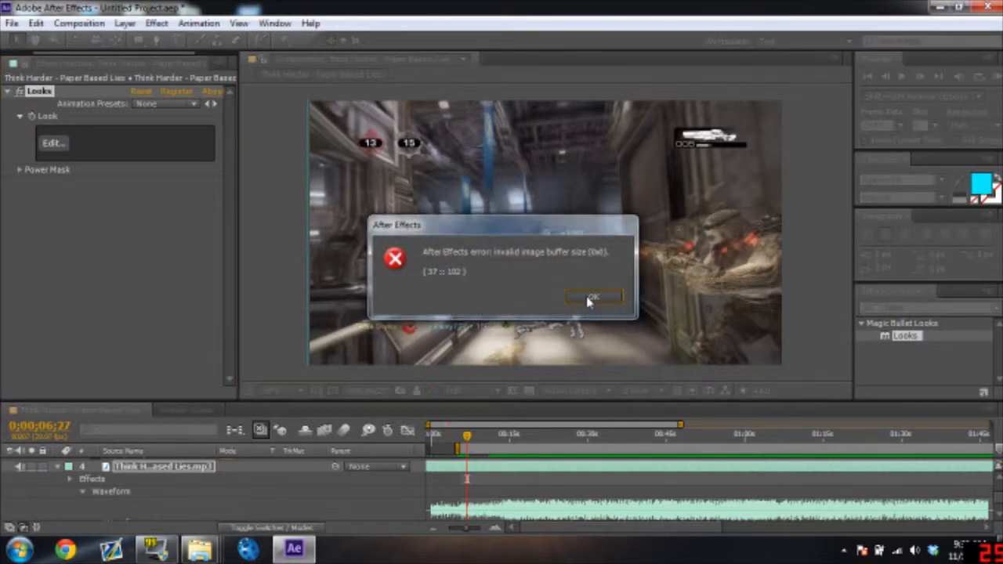
click(593, 298)
click(63, 145)
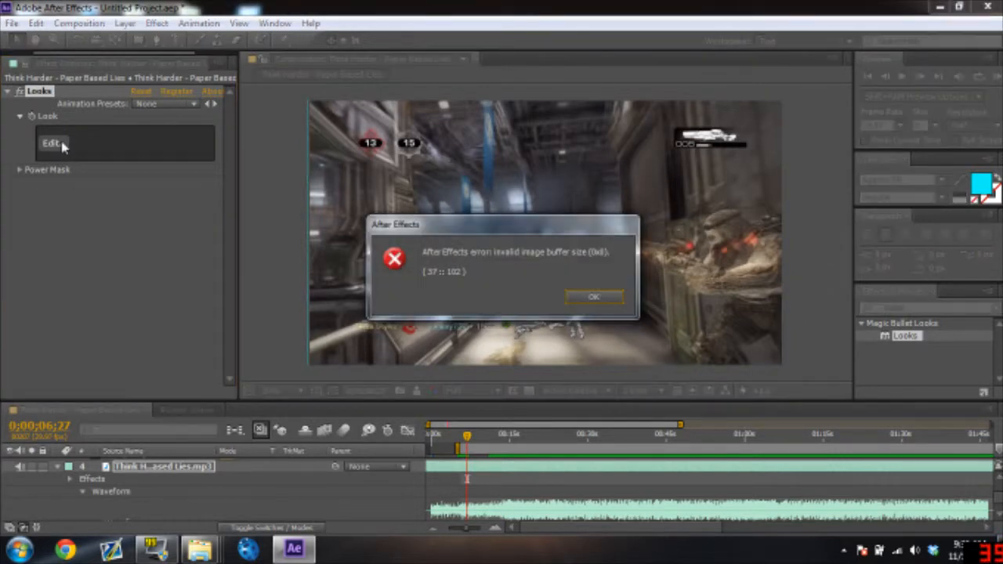
click(589, 297)
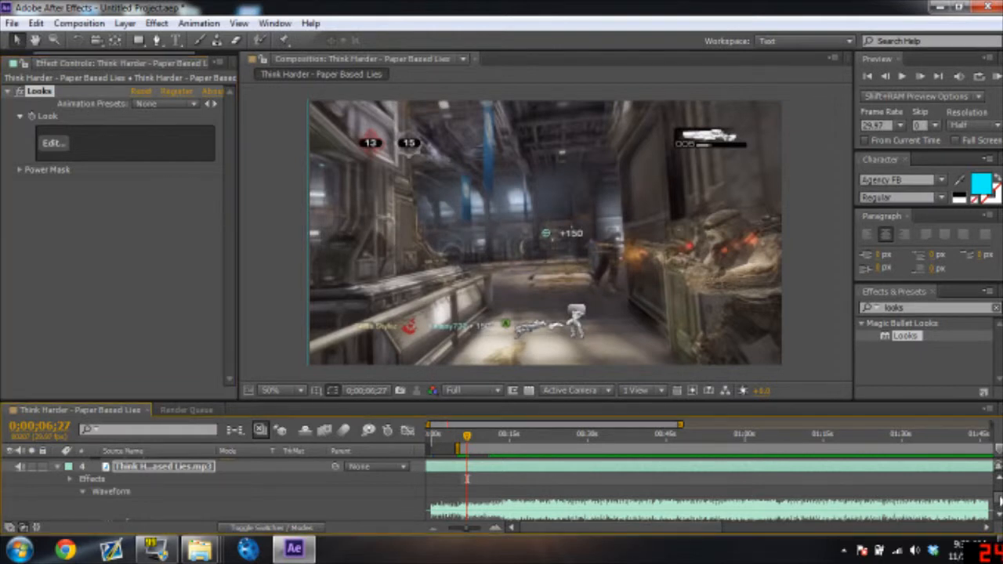
- Apply the Looks effect to the Blindy Super on cover.mp4 layer and open its look editor
scroll(470, 486, up, 5)
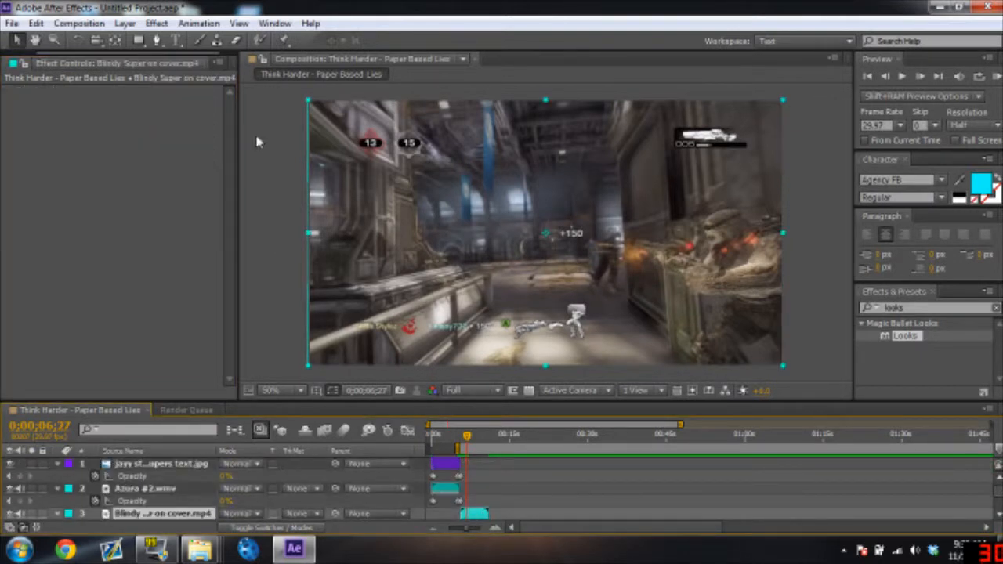
double_click(888, 339)
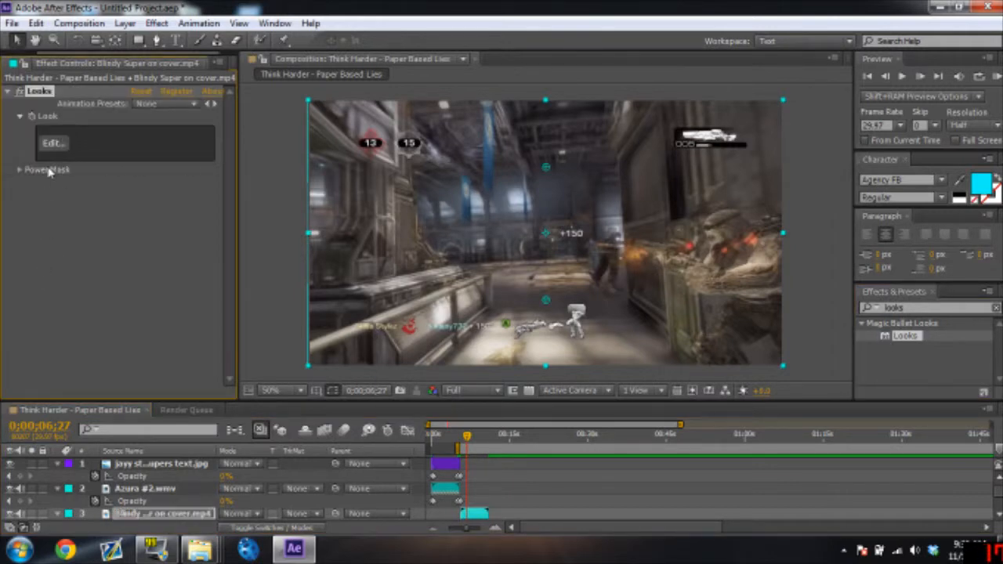
click(53, 145)
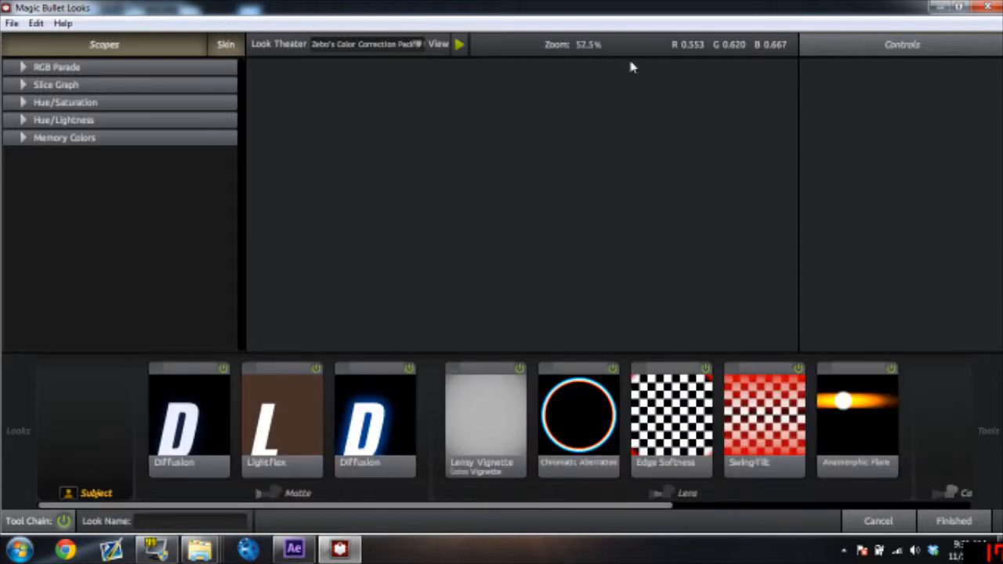
- Stop the Look Theater playback and examine its list of look packs without choosing another one
click(459, 45)
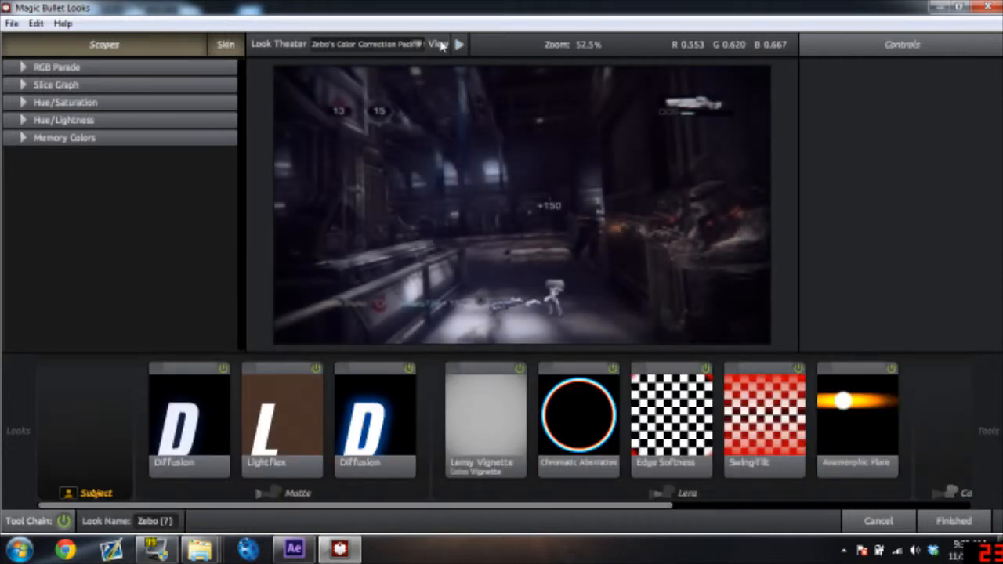
click(419, 45)
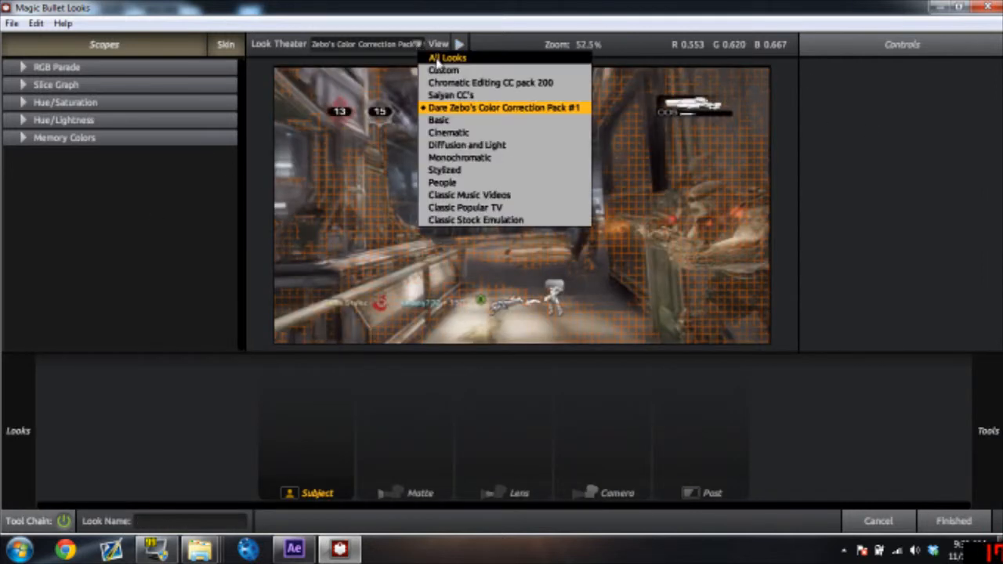
click(85, 236)
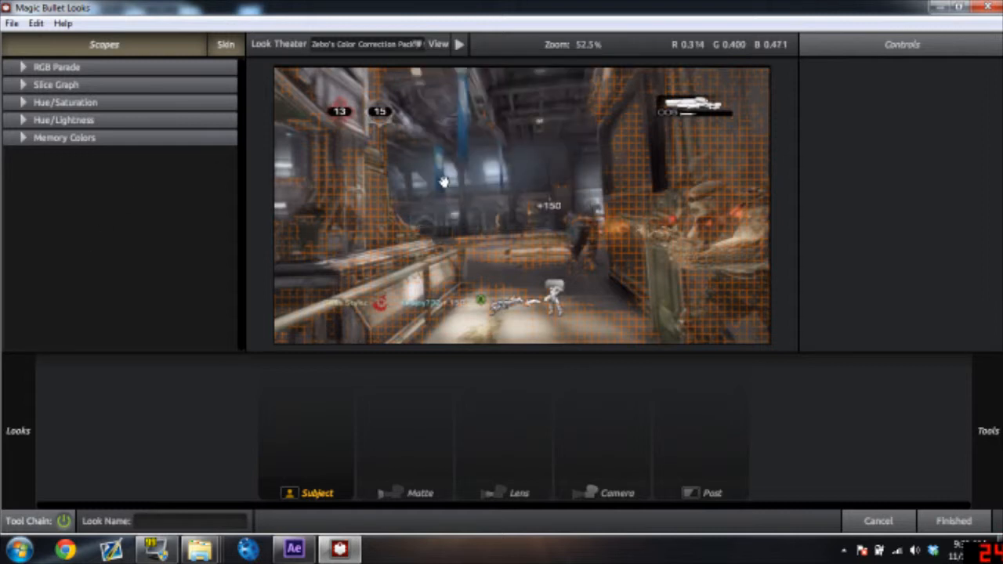
mouse_move(992, 429)
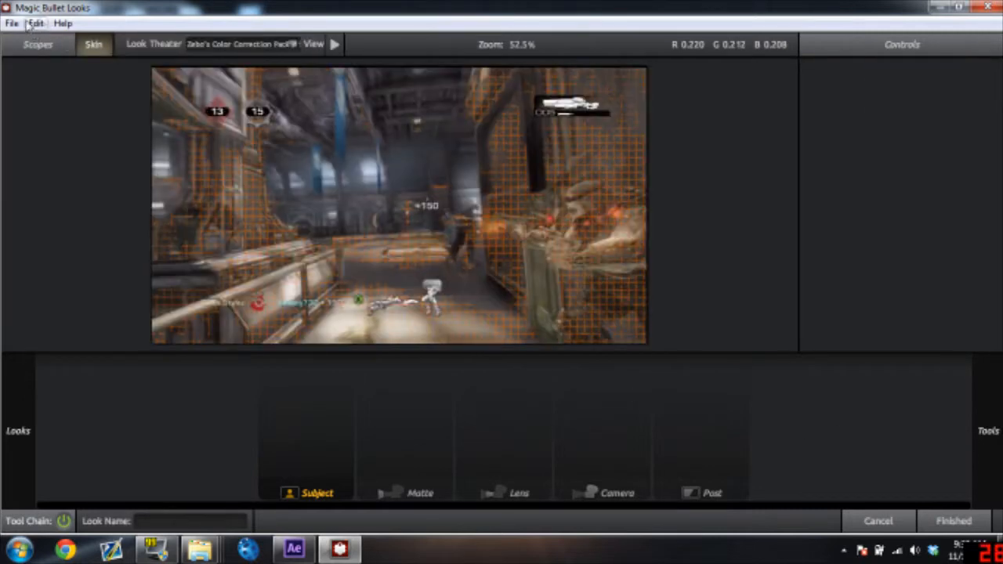
click(14, 24)
click(44, 40)
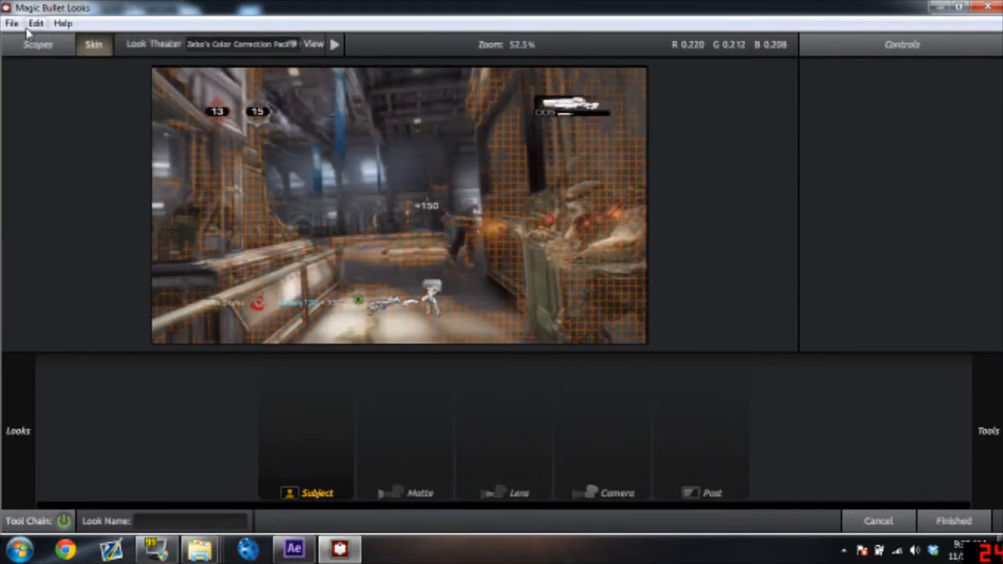
- Add the Contrast tool to the Subject stage and adjust its Contrast value to +1.280
mouse_move(995, 427)
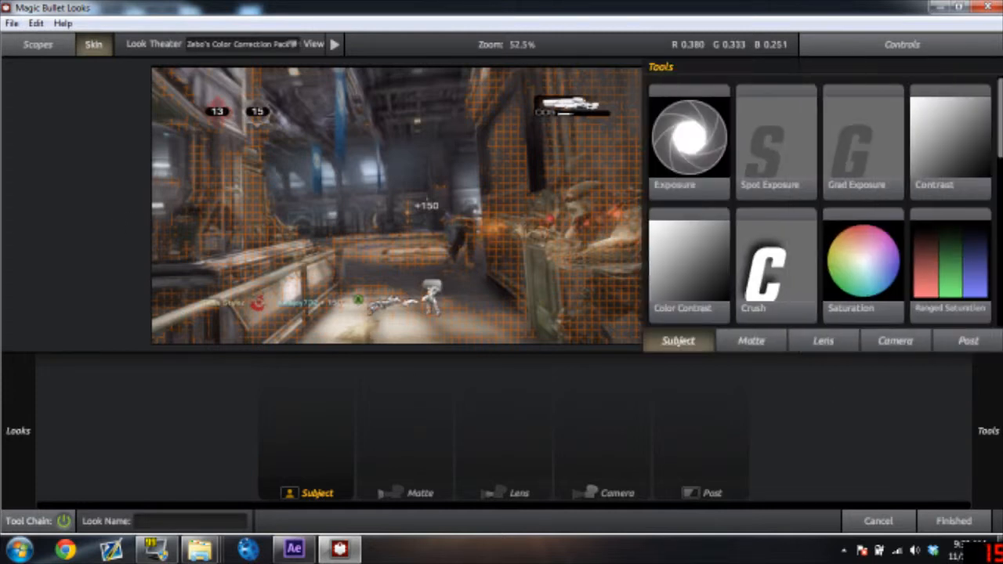
double_click(956, 163)
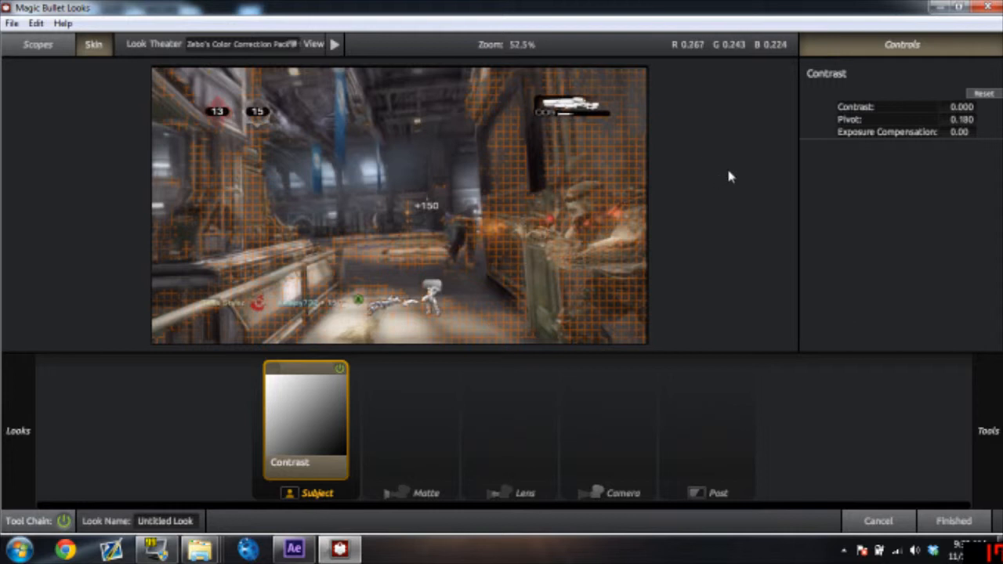
drag(956, 108, 992, 107)
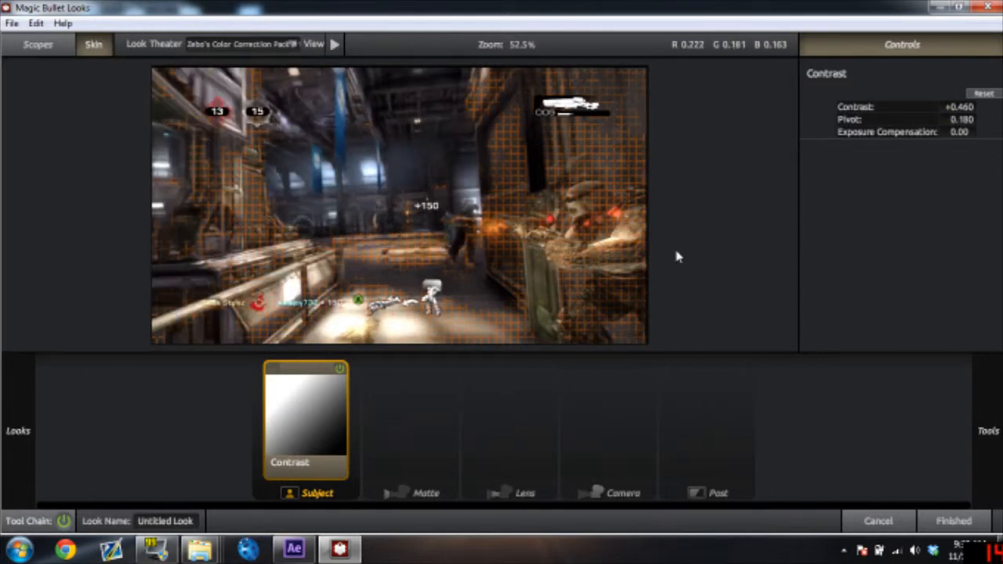
drag(971, 107, 874, 107)
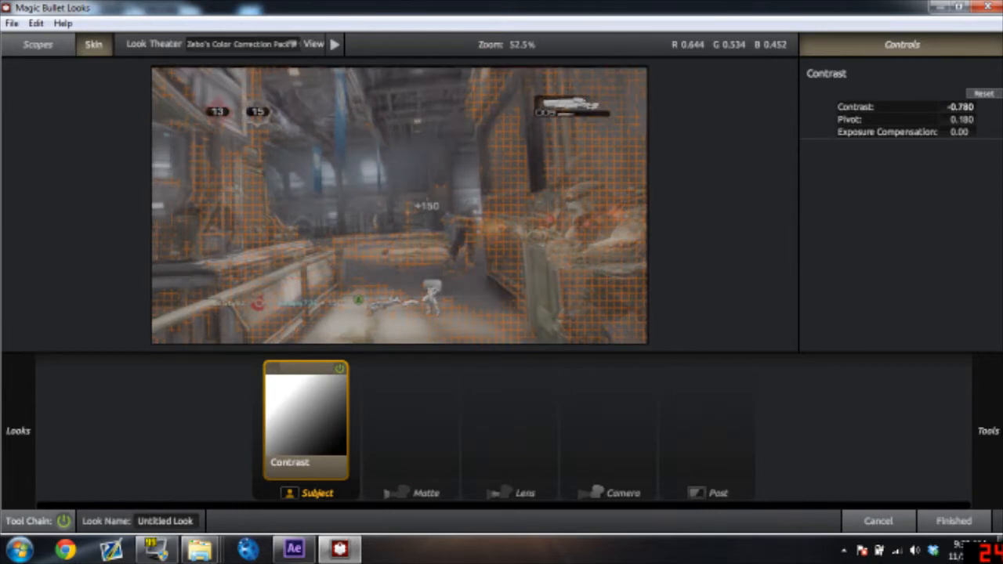
drag(960, 107, 991, 106)
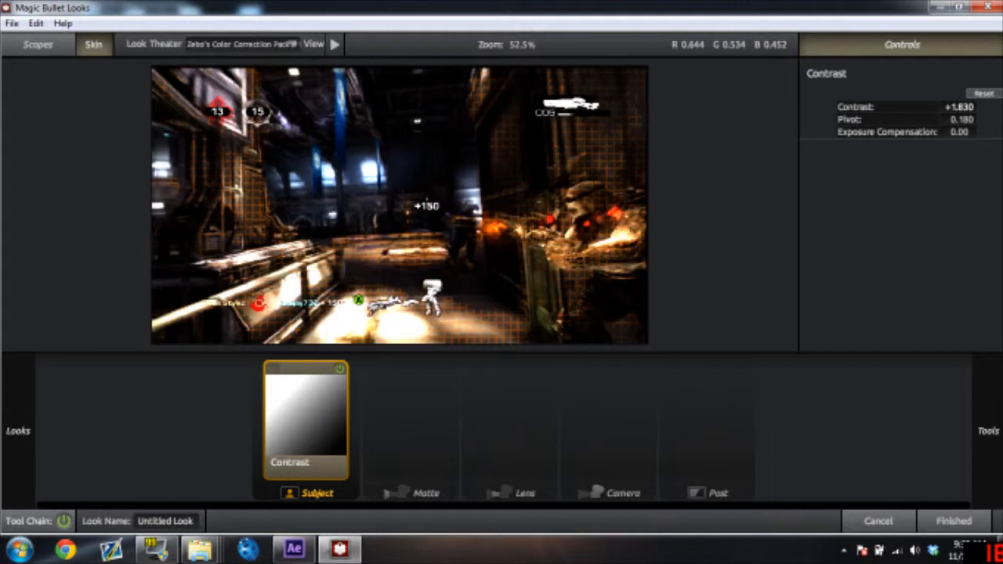
drag(963, 106, 940, 106)
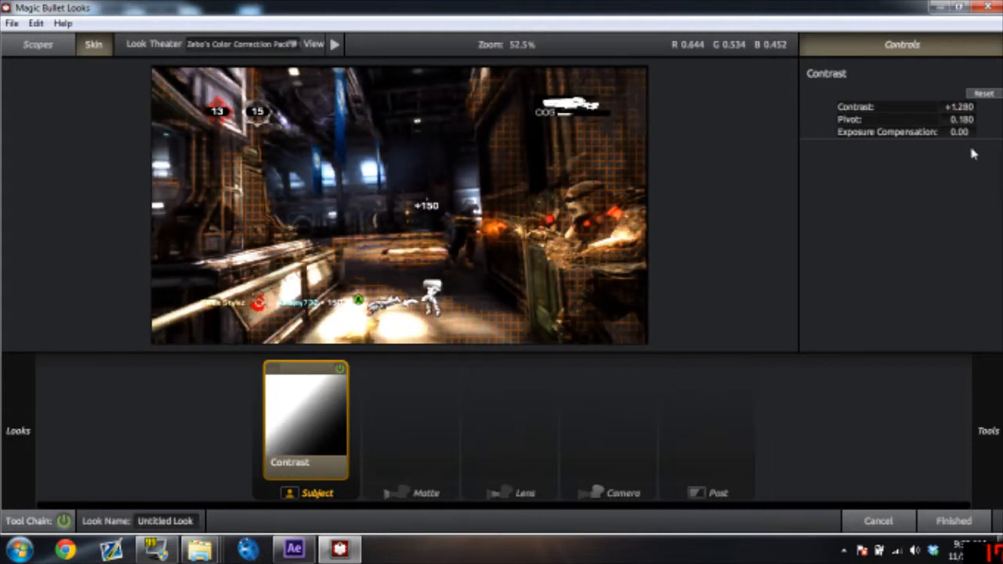
- Set the Contrast tool's Exposure Compensation to +0.40 and add a Saturation tool with its saturation at 79.0%
mouse_move(959, 132)
mouse_down()
mouse_move(981, 132)
mouse_move(943, 132)
mouse_up()
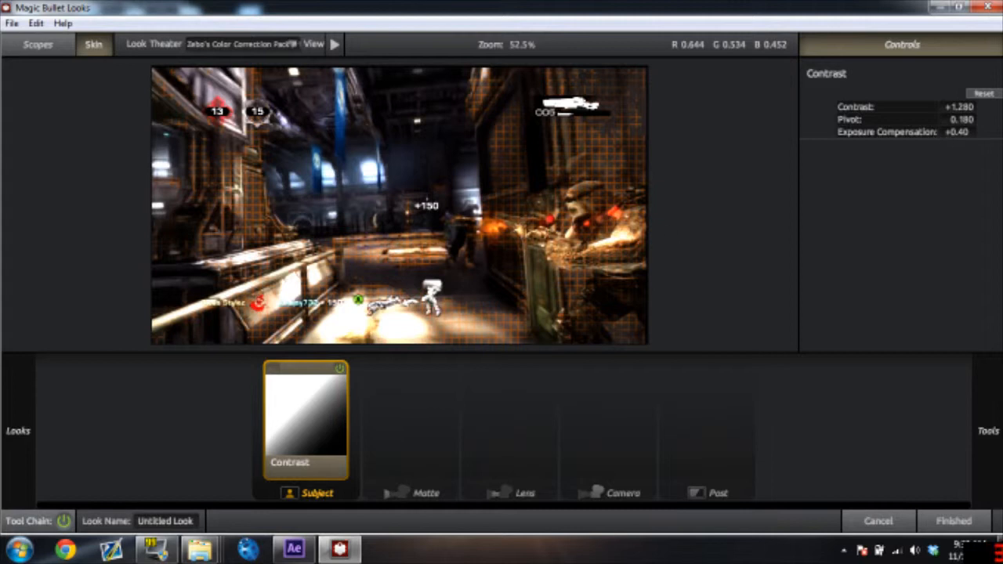
mouse_move(989, 431)
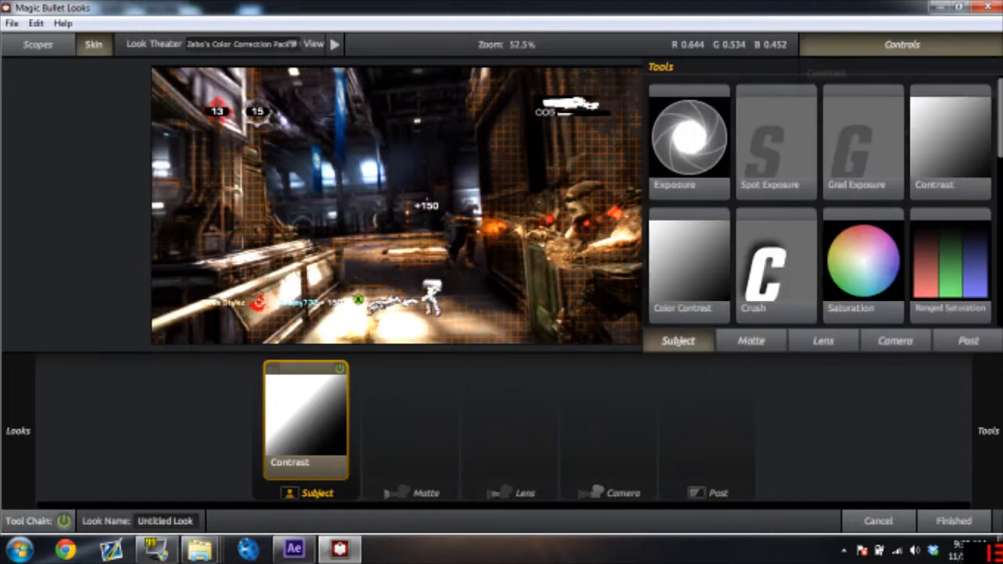
click(870, 280)
drag(961, 108, 945, 108)
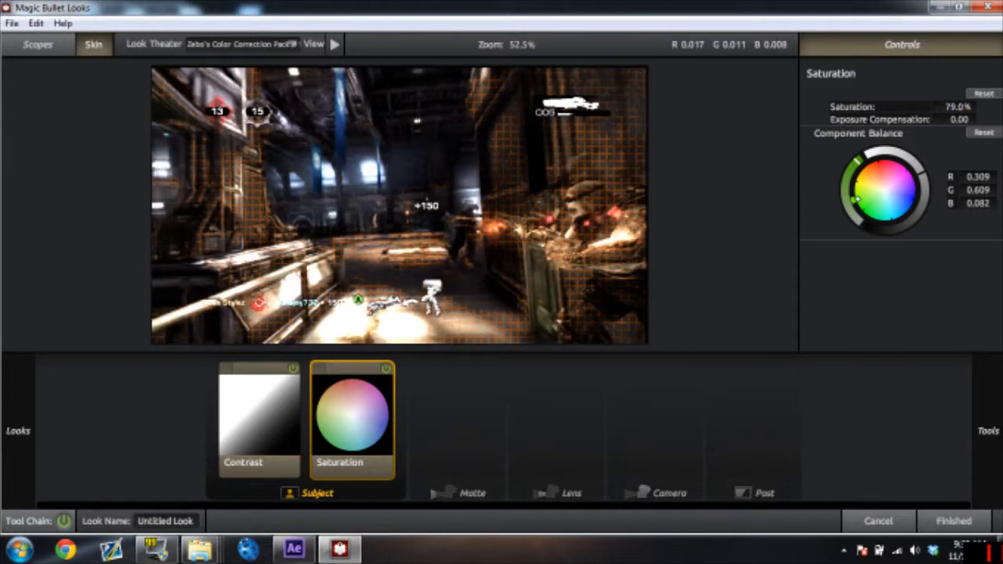
- Add the Edge Softness tool to the Lens stage and move its center to X +14.9%, Y +1.9%
mouse_move(988, 431)
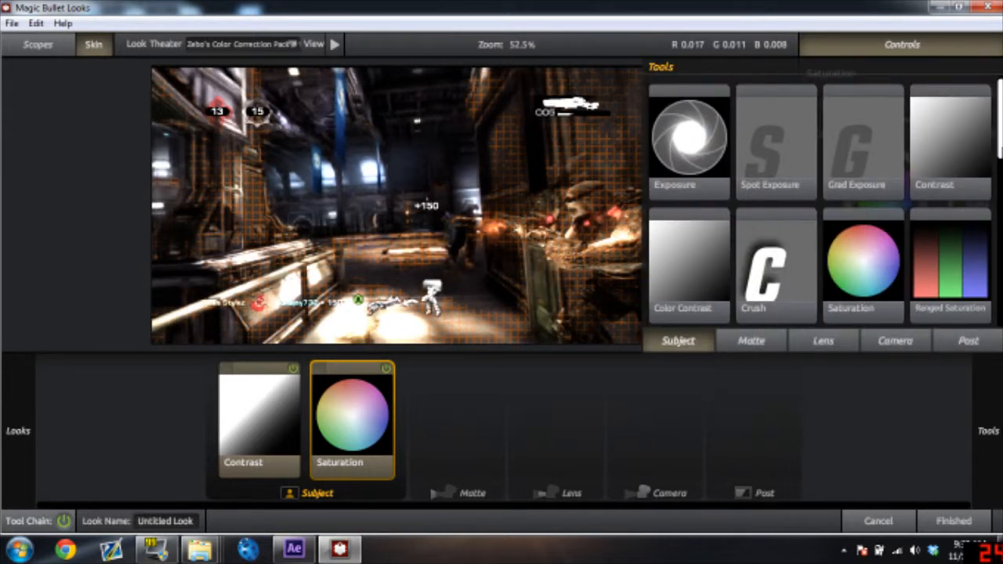
scroll(819, 203, down, 5)
scroll(819, 204, down, 3)
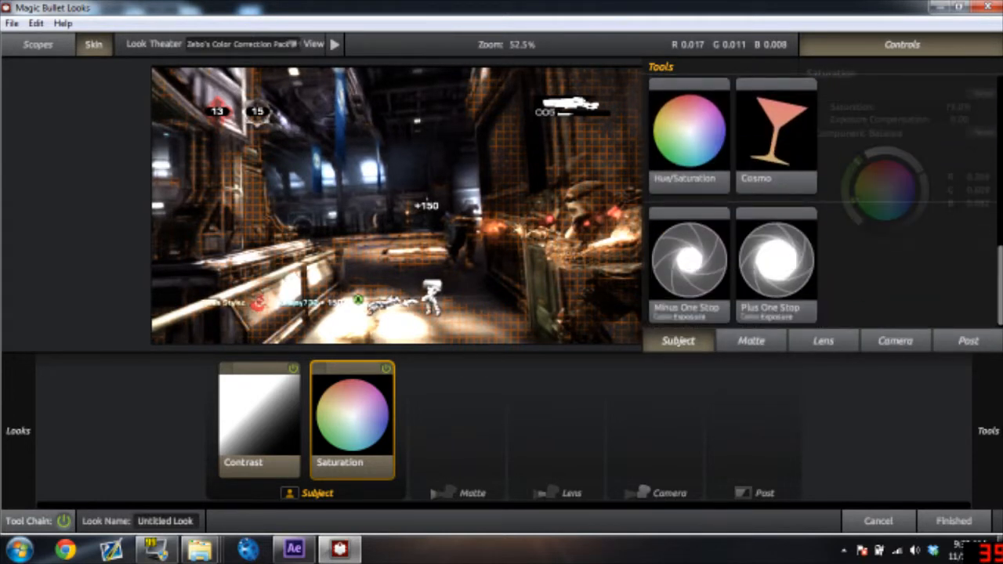
click(748, 342)
click(821, 340)
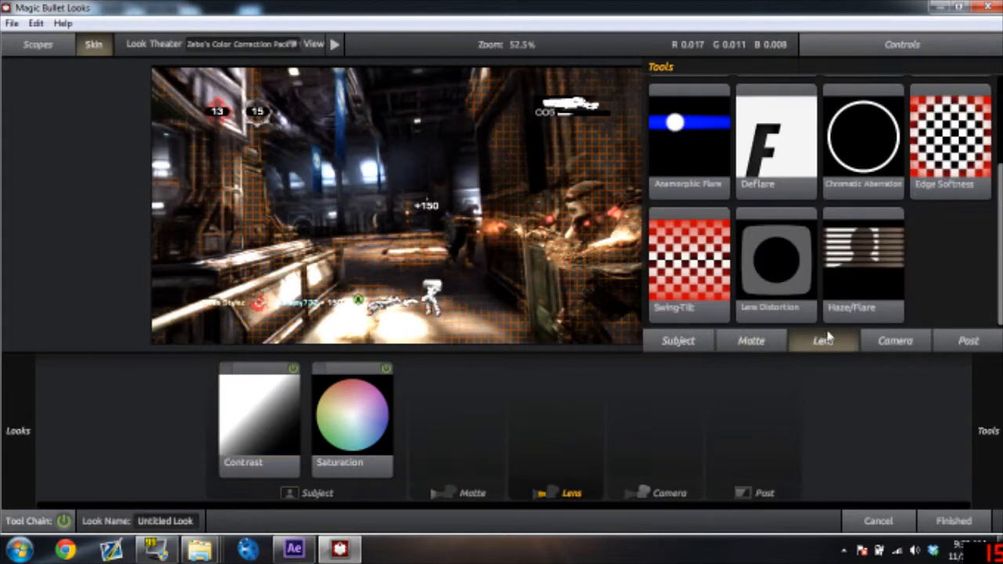
double_click(960, 151)
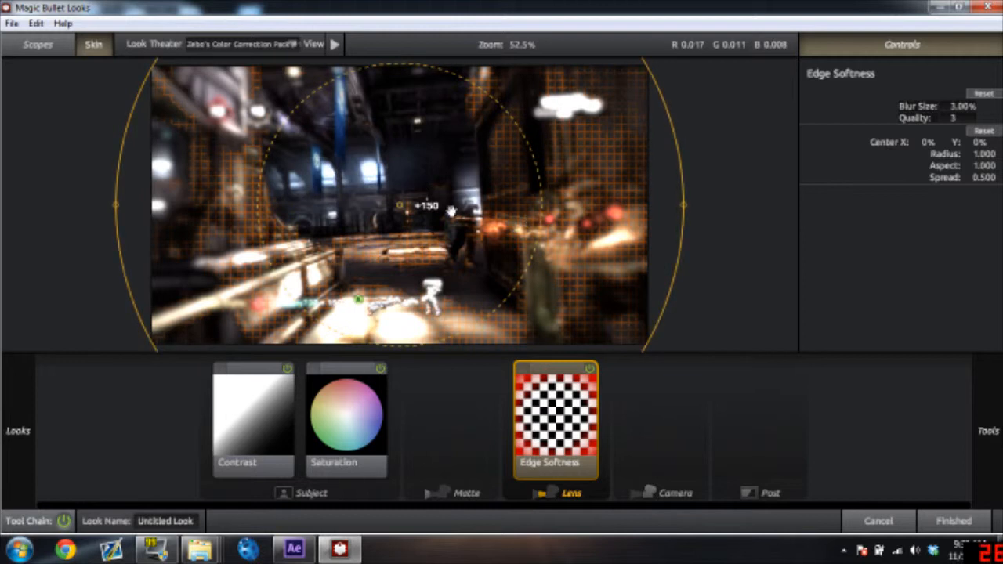
drag(412, 207, 473, 210)
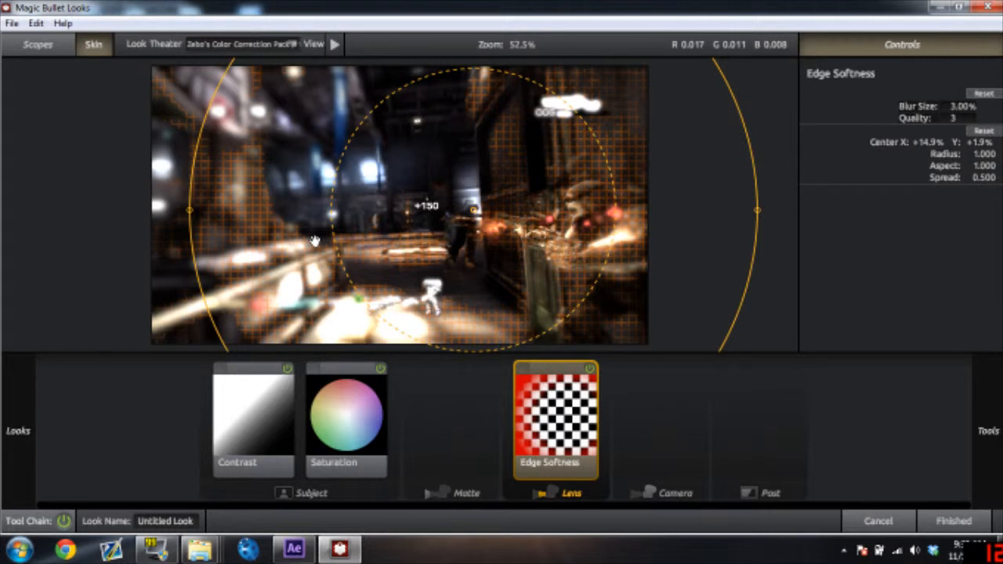
- Set the Edge Softness blur size to 1.80% and its quality to 9
drag(958, 118, 986, 117)
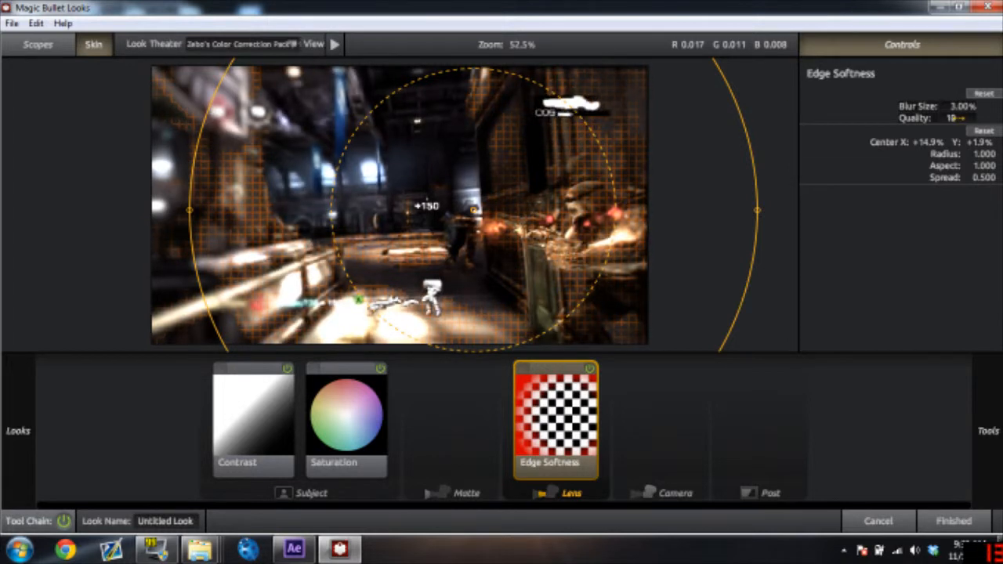
drag(967, 106, 959, 107)
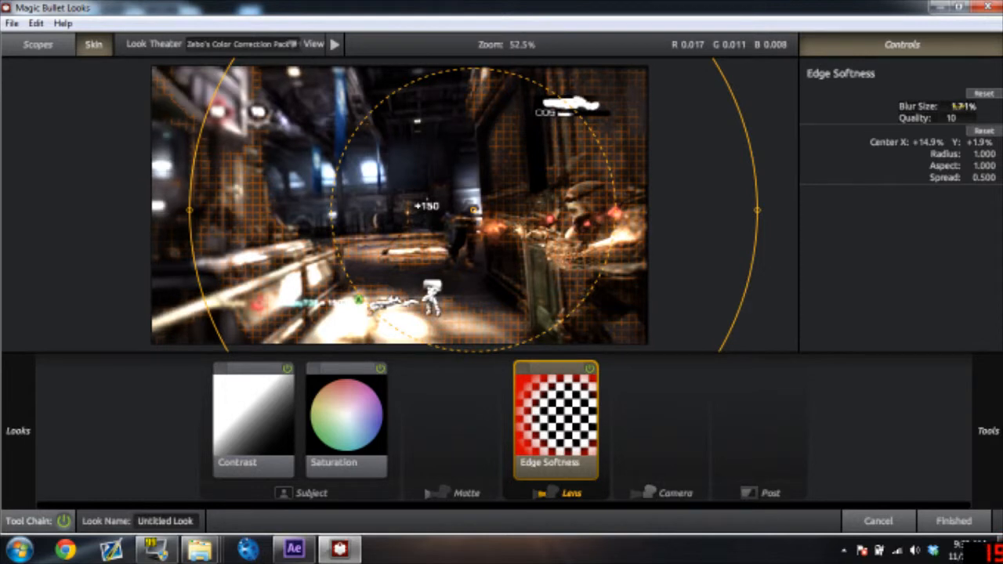
drag(960, 107, 962, 107)
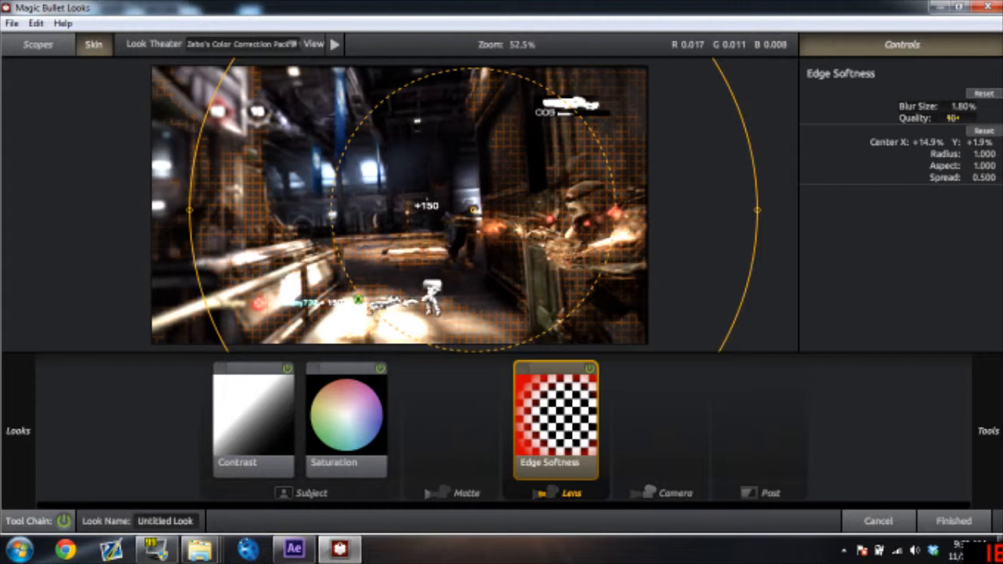
drag(953, 118, 952, 118)
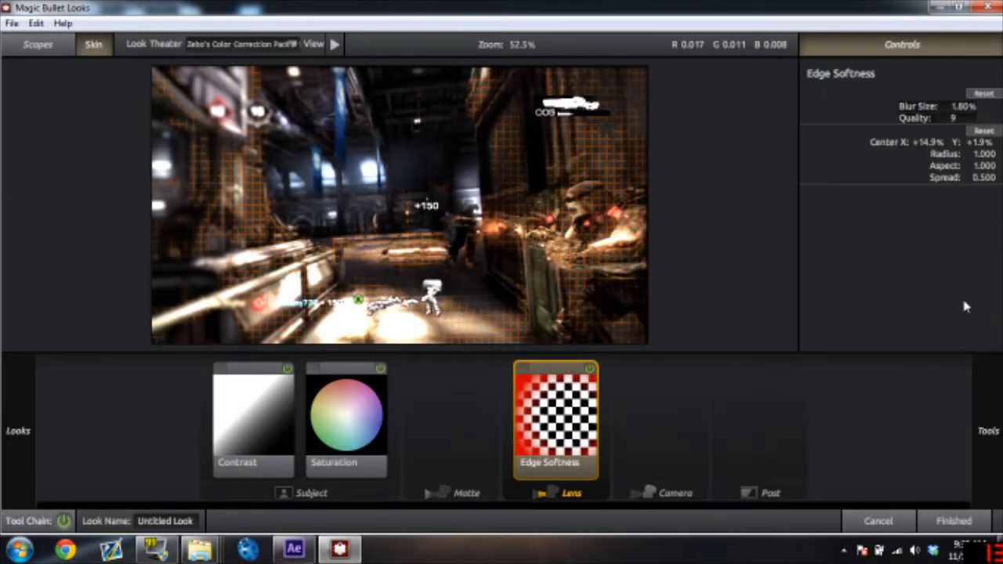
- Add the Vignette tool to the Lens stage and move its center to X +10.0%, Y +0.5%
mouse_move(1001, 313)
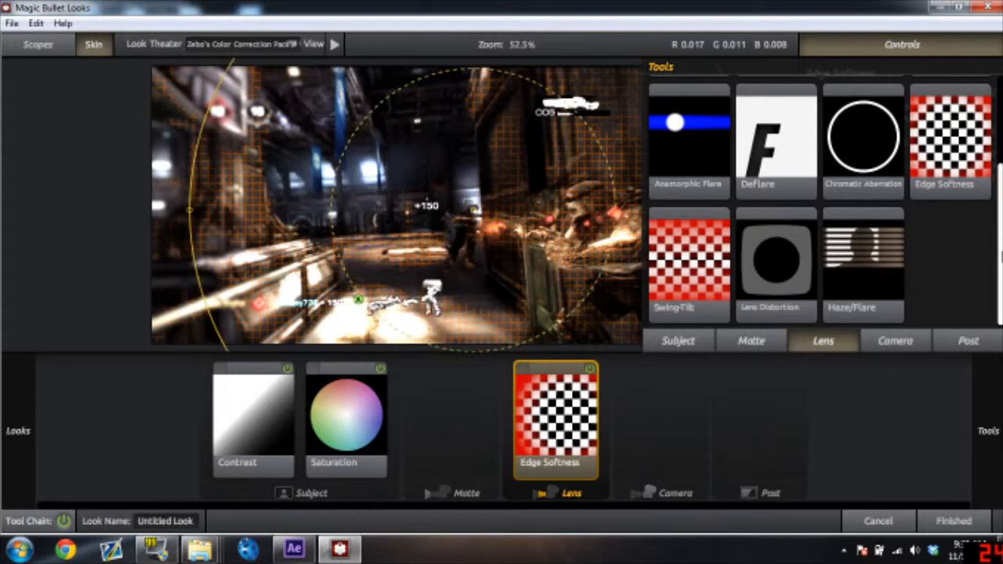
drag(1000, 249, 1000, 151)
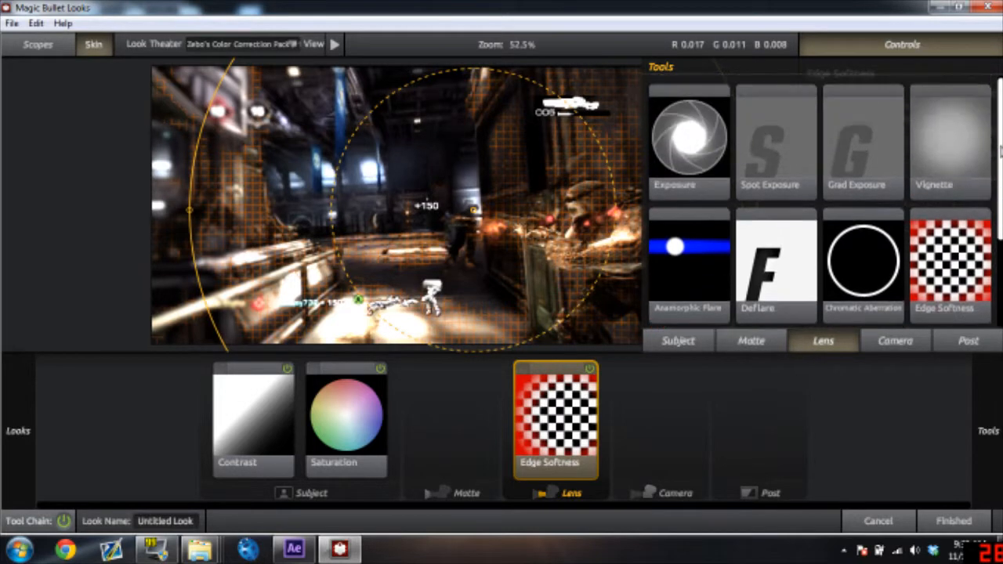
double_click(953, 166)
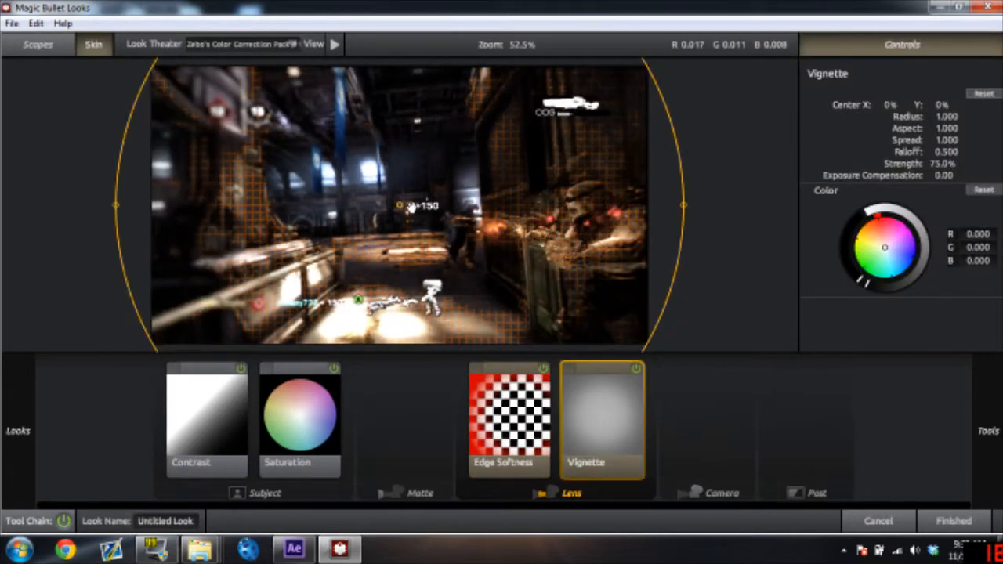
drag(401, 206, 450, 206)
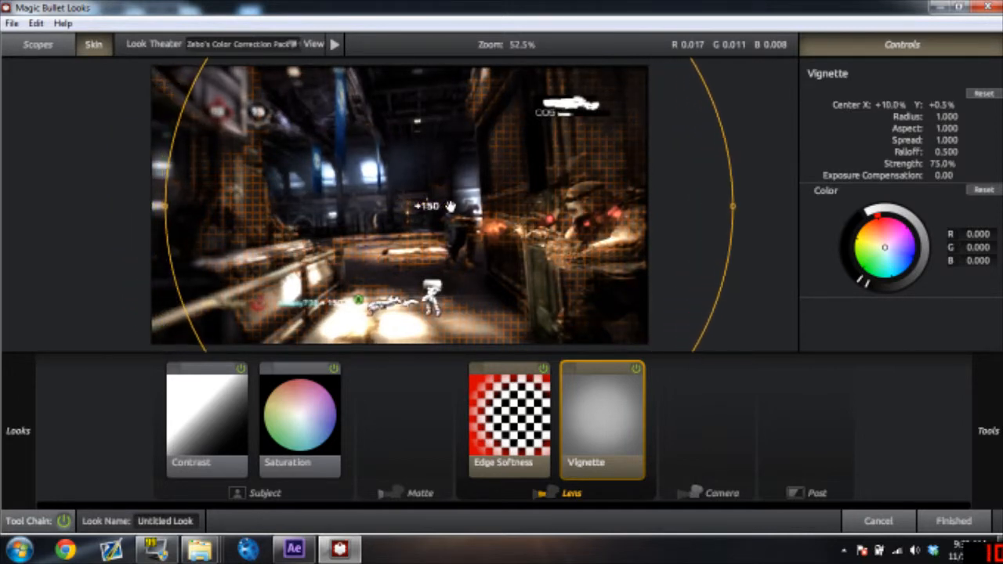
- Compare the Vignette and Edge Softness circles and move the Vignette's center to X +13.5%, Y +3.4% to align them
click(518, 416)
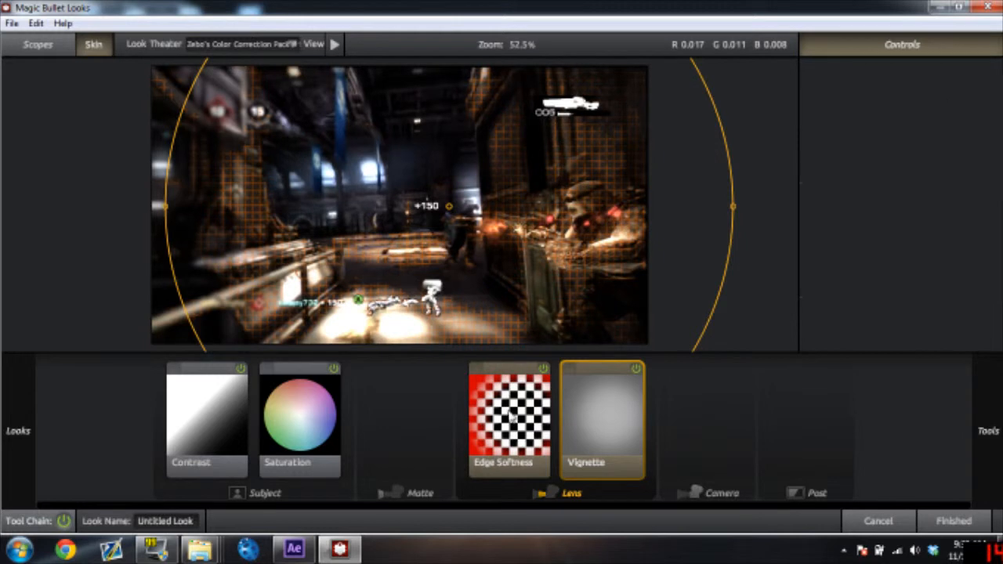
click(570, 425)
click(535, 427)
click(576, 427)
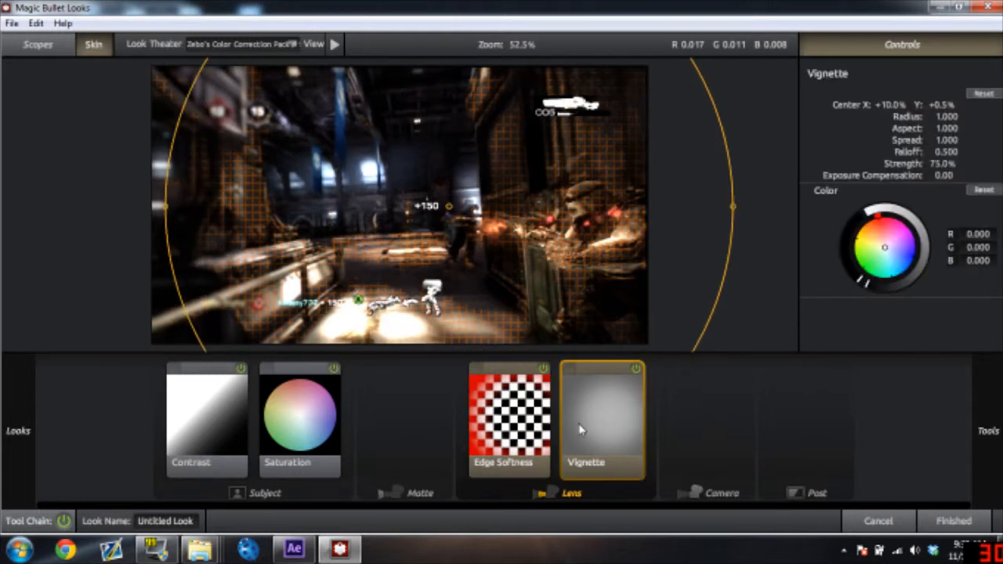
click(546, 436)
click(608, 415)
click(540, 441)
click(595, 424)
drag(448, 206, 468, 214)
click(519, 409)
click(576, 419)
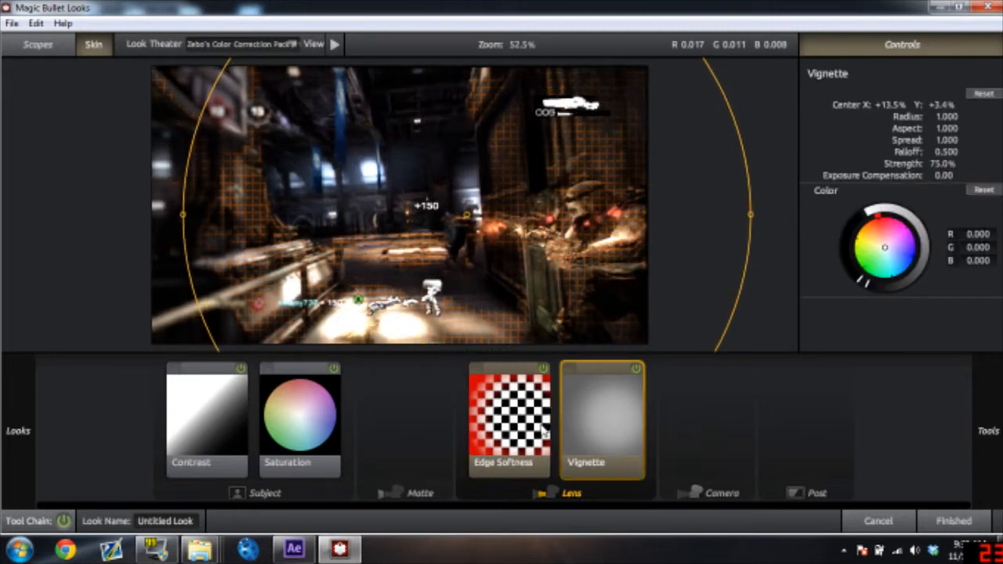
click(532, 427)
click(583, 430)
click(548, 437)
click(603, 436)
click(540, 435)
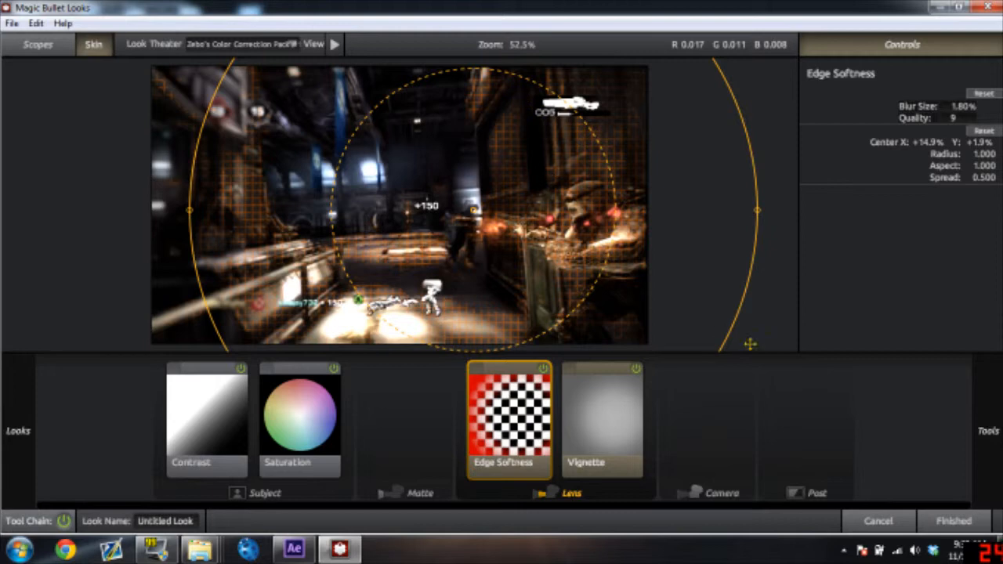
- Finish the look and check the graded clip with a RAM preview of the composition
click(953, 521)
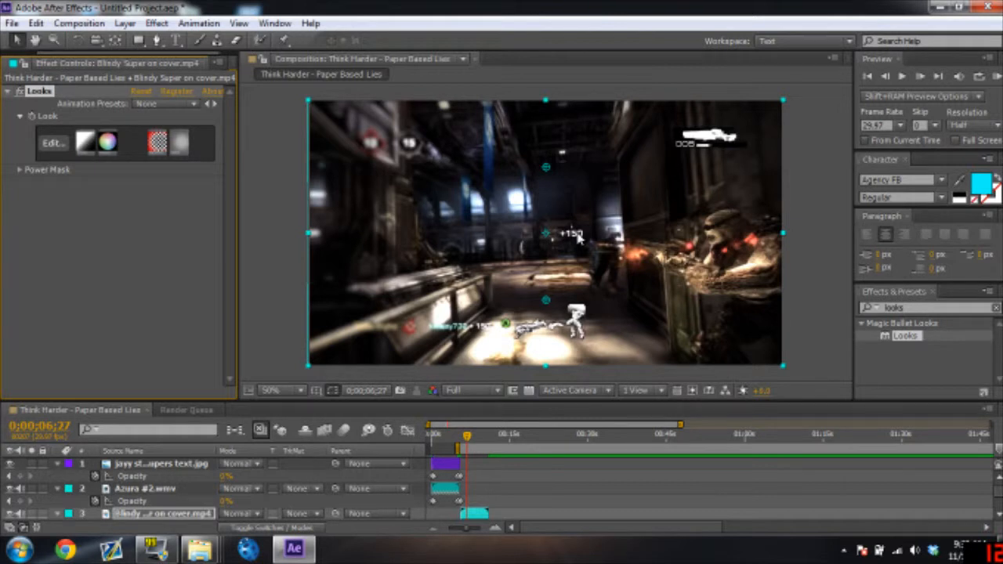
click(997, 76)
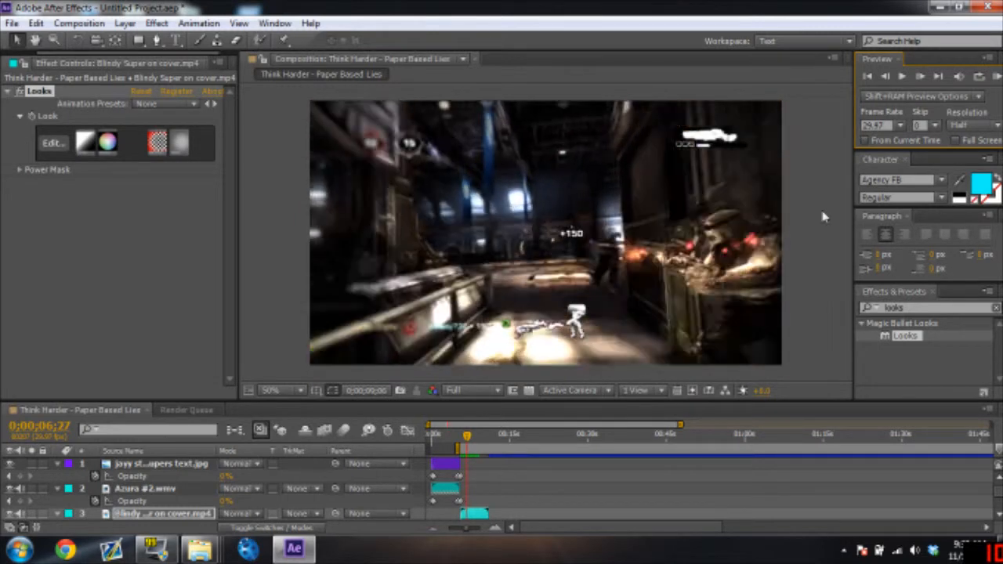
key(space)
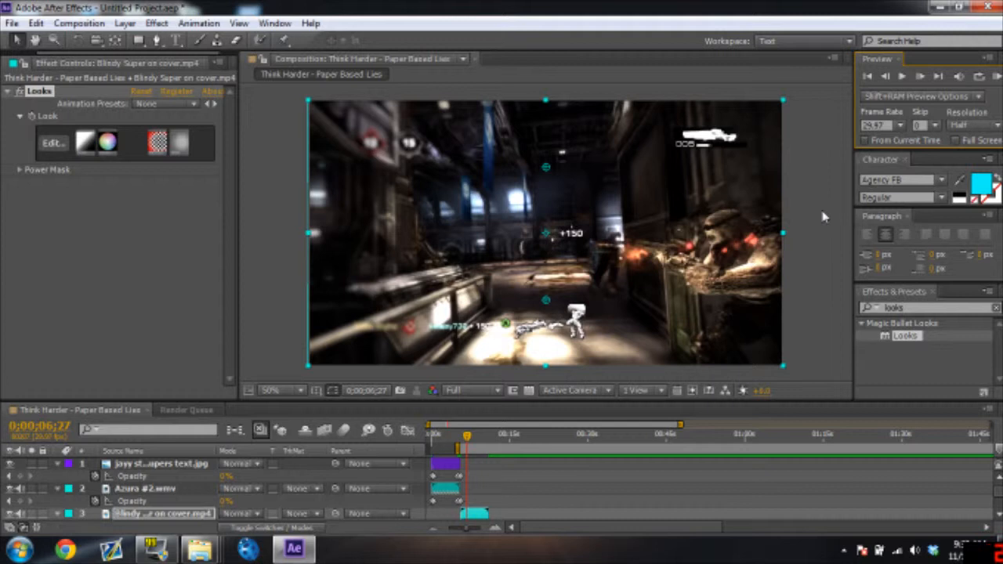
- Search the effects for "twixtor" and apply Twixtor Pro to the Blindy Super on cover.mp4 layer
click(902, 307)
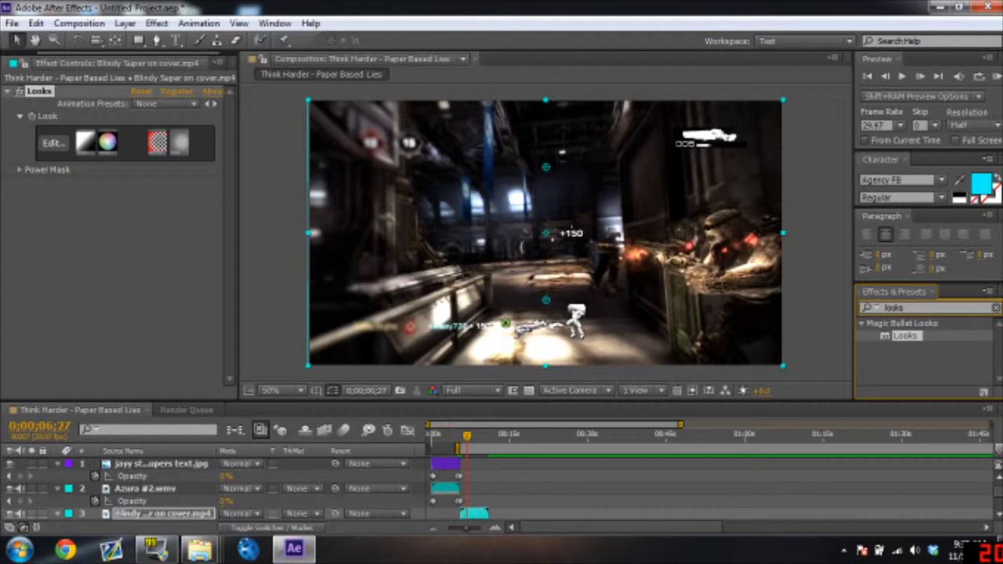
key(BackSpace)
key(BackSpace)
key(BackSpace)
key(BackSpace)
key(BackSpace)
text(twixtor)
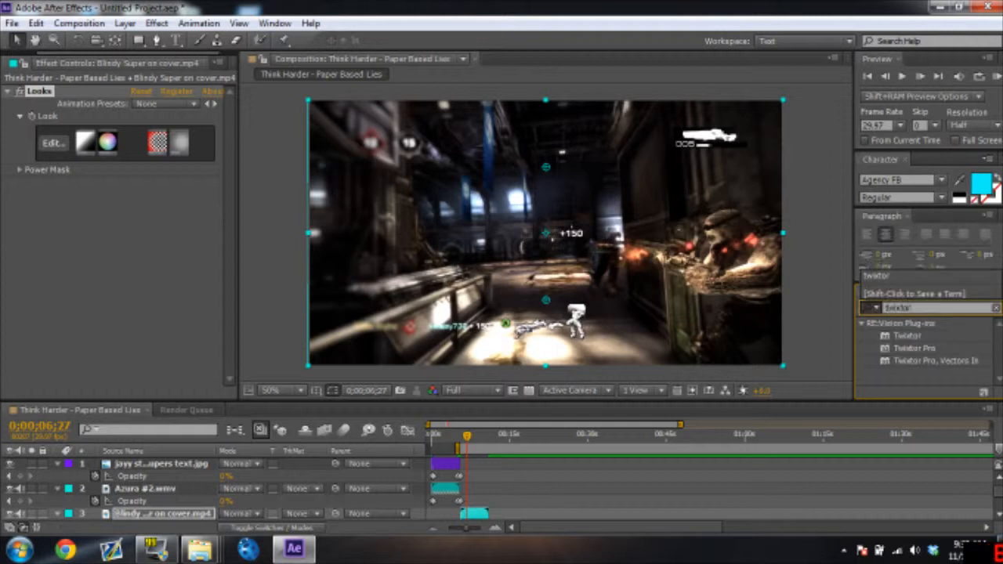
click(884, 352)
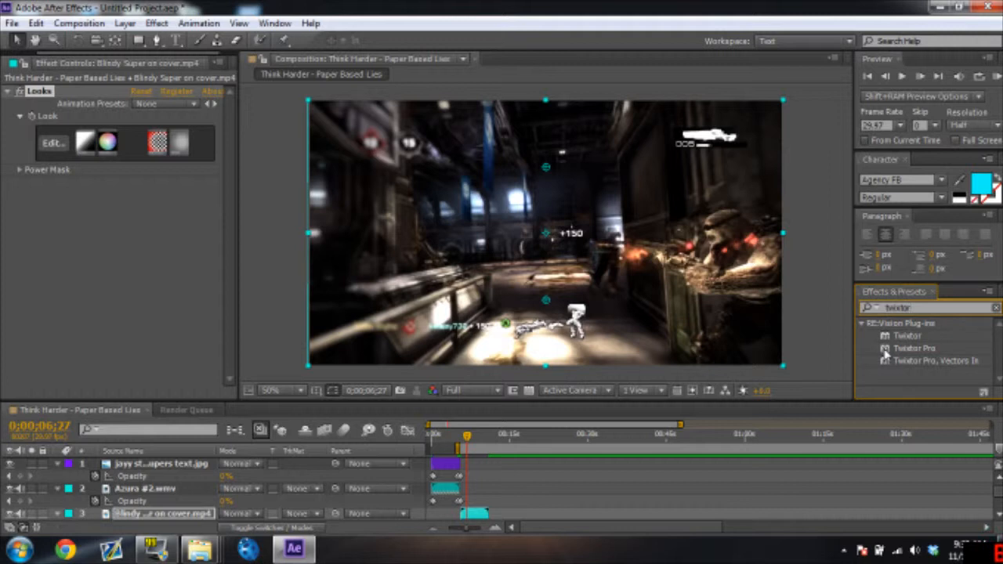
click(886, 351)
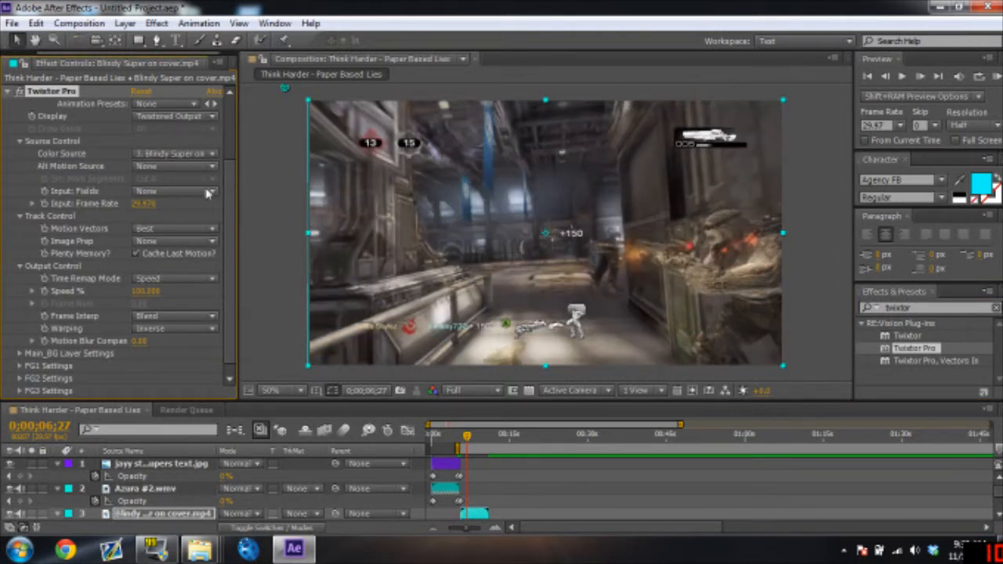
- Save the Looks effect as an animation preset named "rustlung sick cc" and delete the effect from the layer
scroll(229, 231, up, 3)
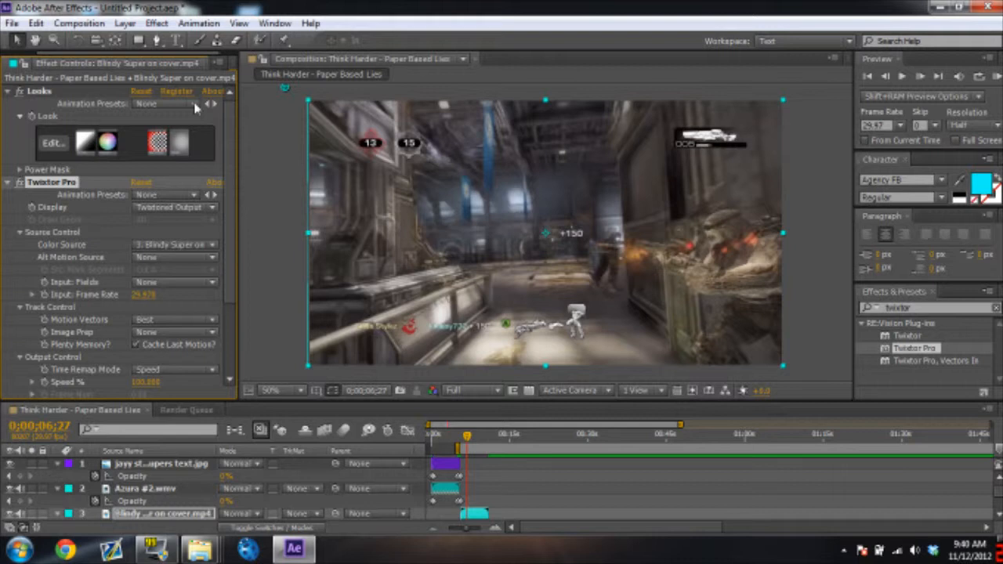
click(195, 105)
click(86, 188)
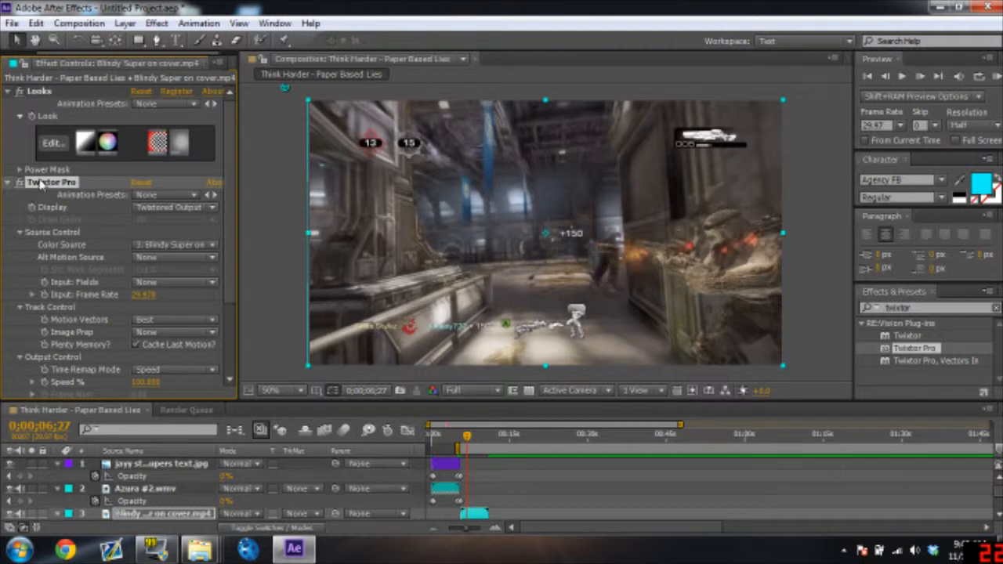
click(41, 92)
click(199, 104)
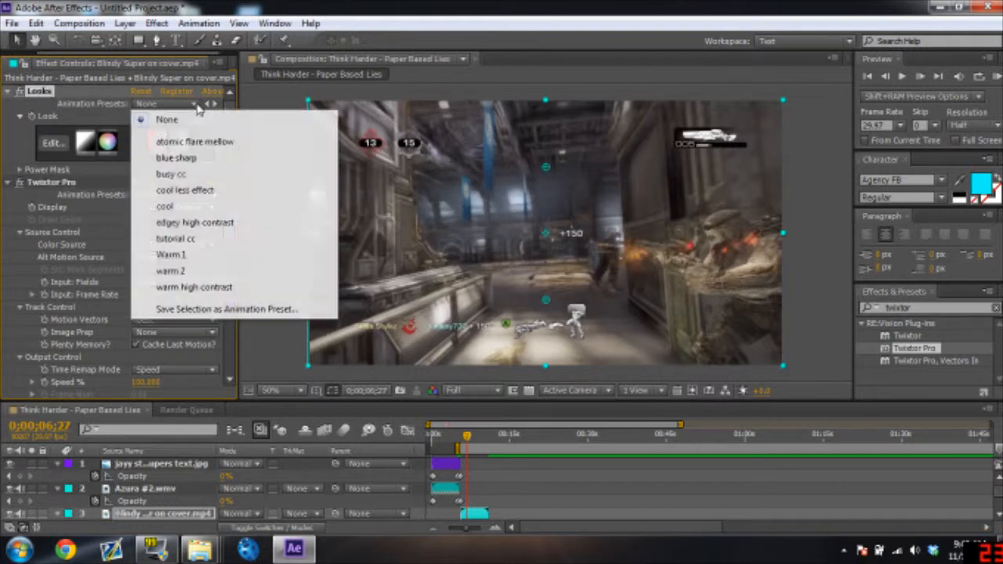
click(188, 309)
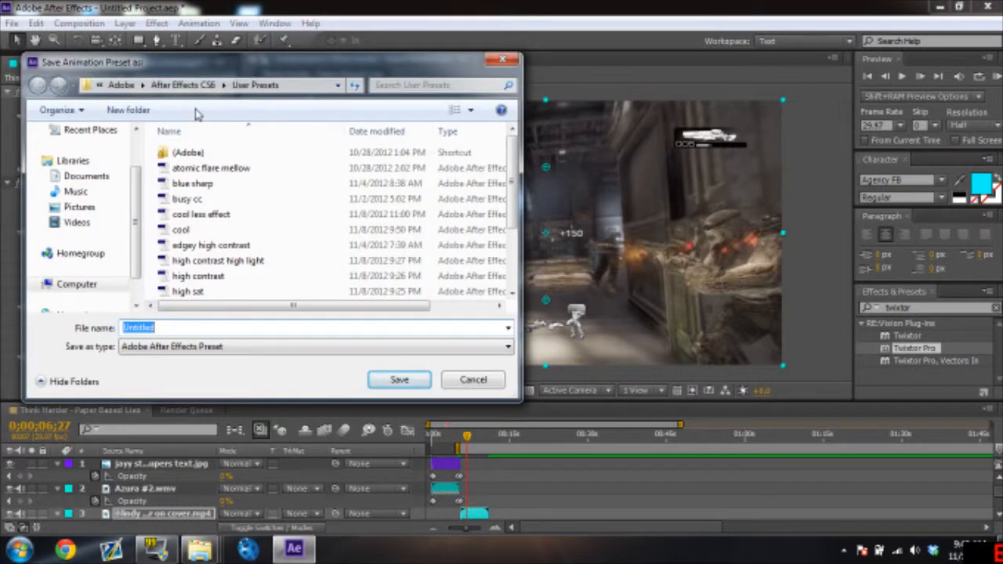
key(BackSpace)
text(ru)
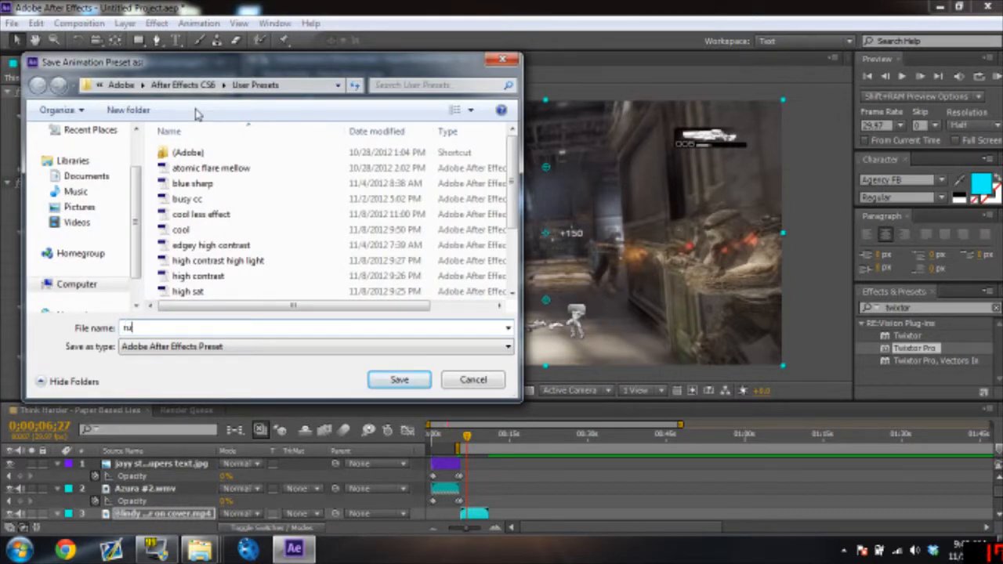
text(stlung sick cc)
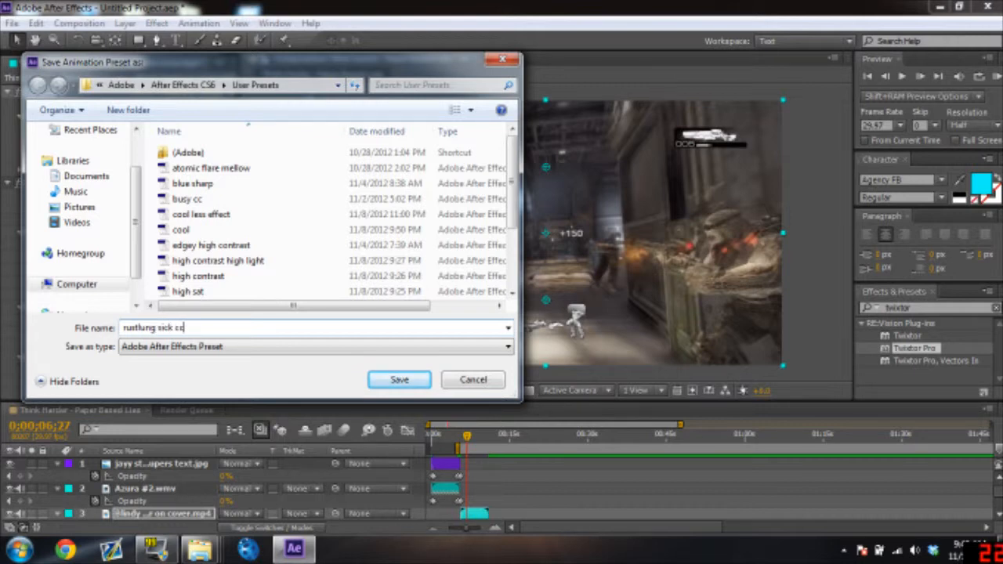
key(Return)
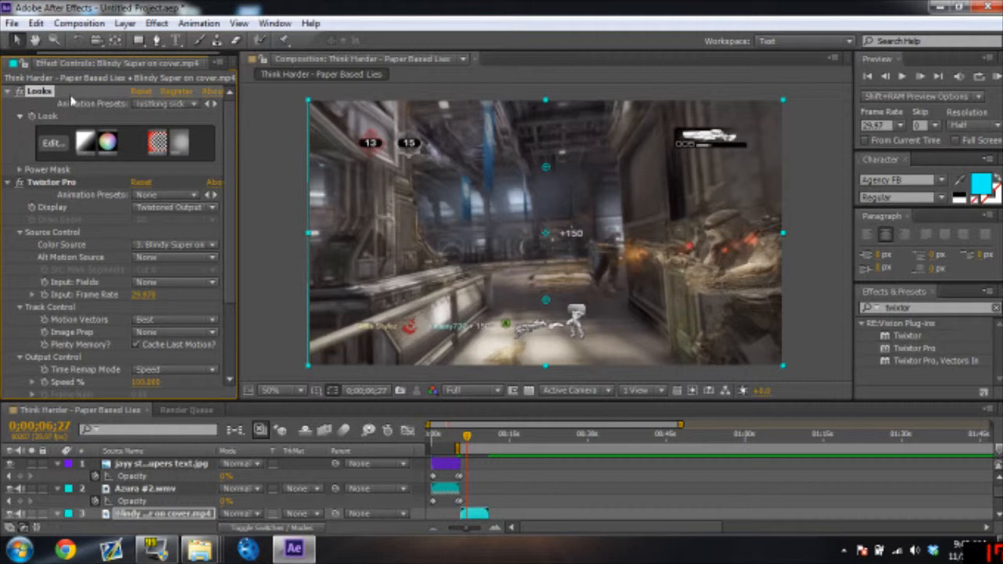
key(Delete)
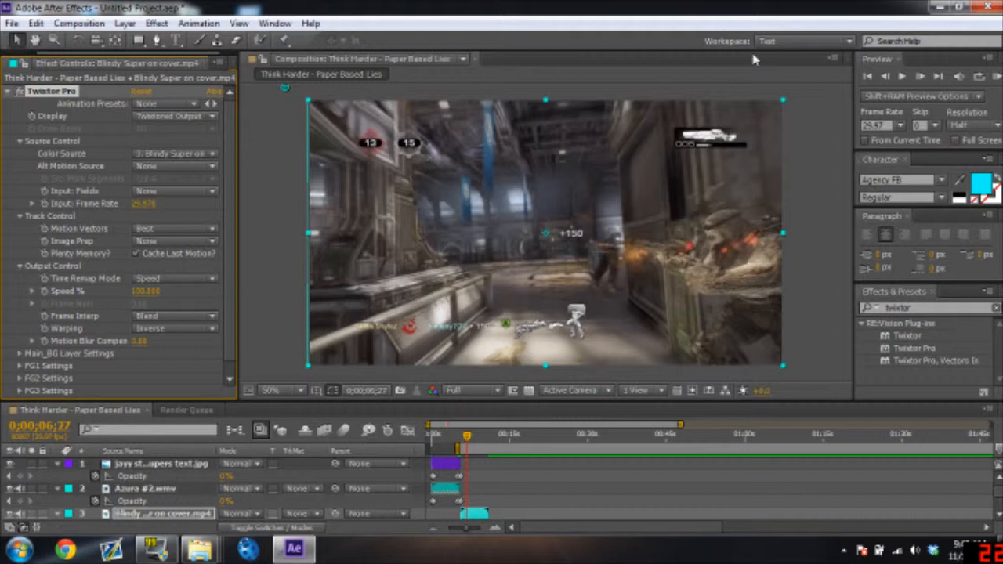
- Enable keyframing of Twixtor Pro's Speed % at 0;00;06;25 on the Blindy Super on cover.mp4 layer, keeping 100%
click(885, 76)
click(885, 76)
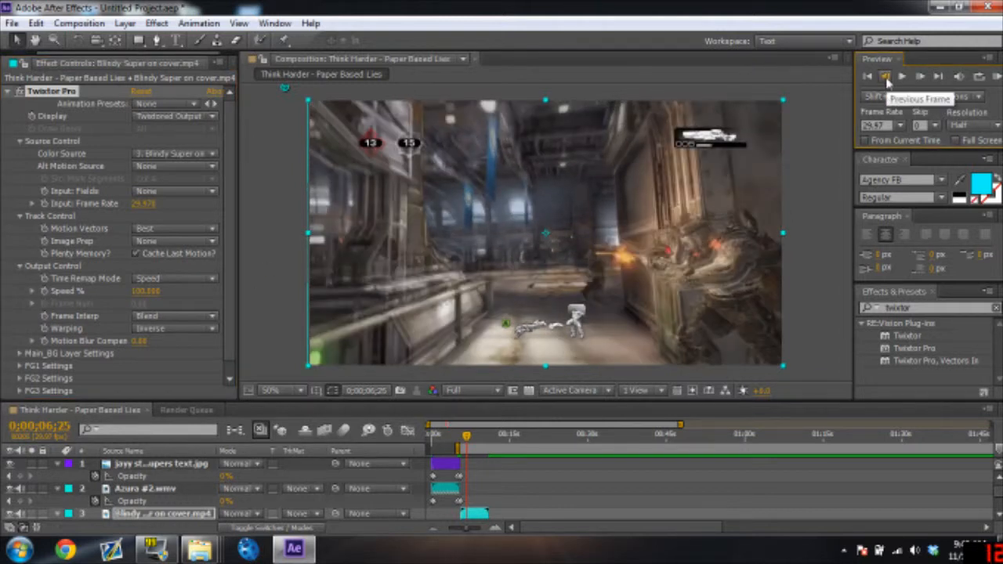
click(44, 291)
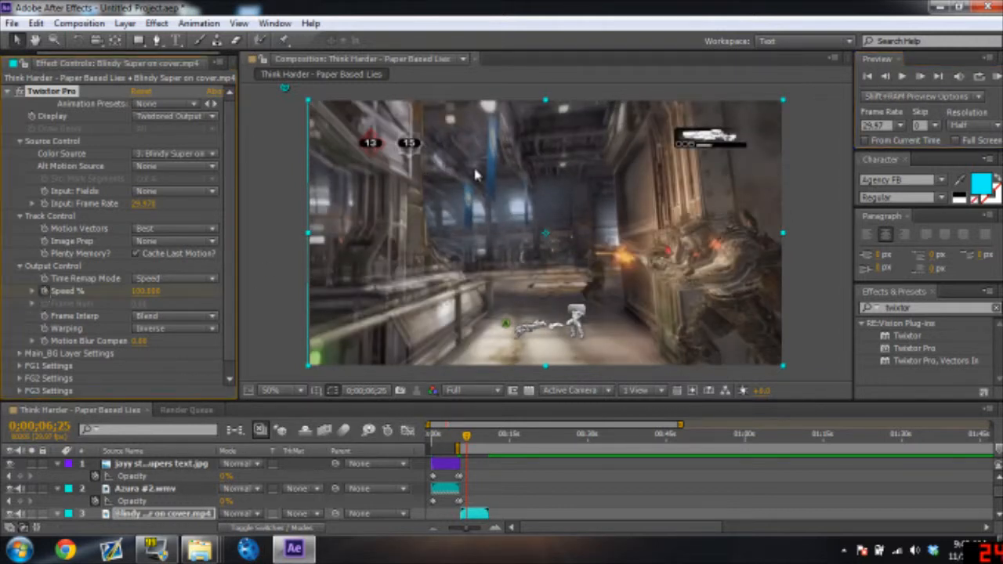
- Set Twixtor Pro's Speed % to 5 at 0;00;06;27, two frames after the first keyframe
click(919, 76)
click(920, 76)
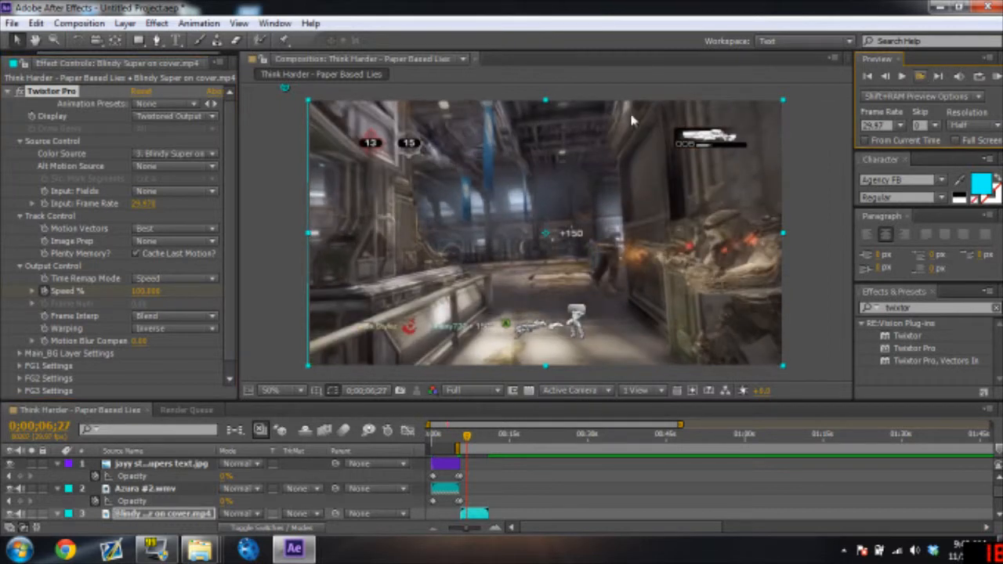
click(147, 291)
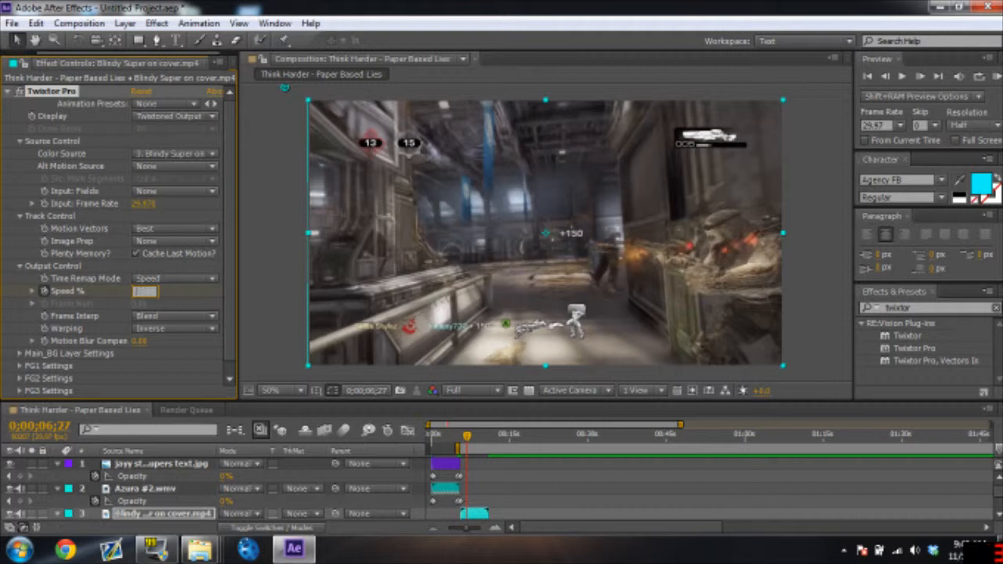
text(5)
key(Return)
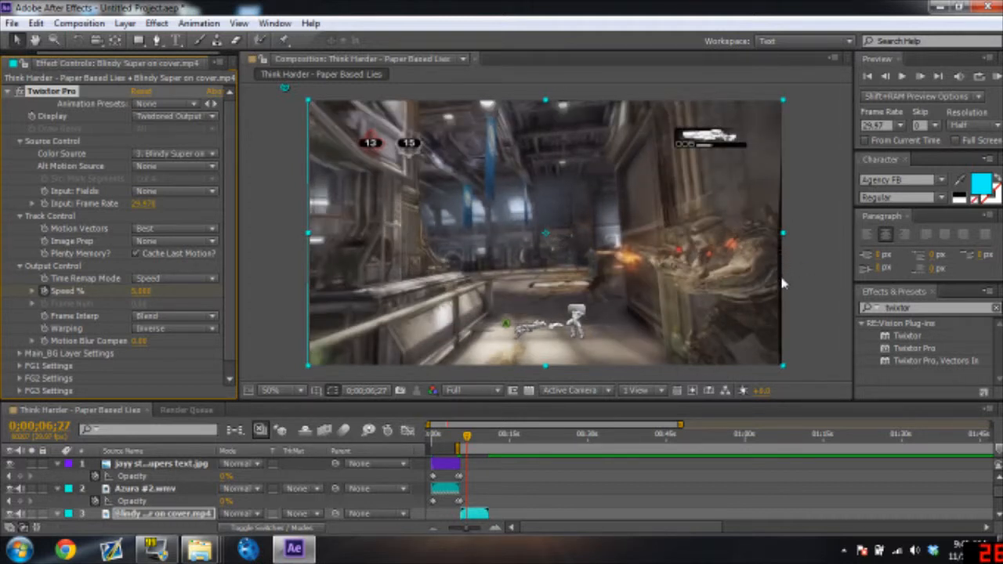
- Try the Nearest and Motion Weighted Blend options for Twixtor's Frame Interp, and return it to Blend
click(212, 319)
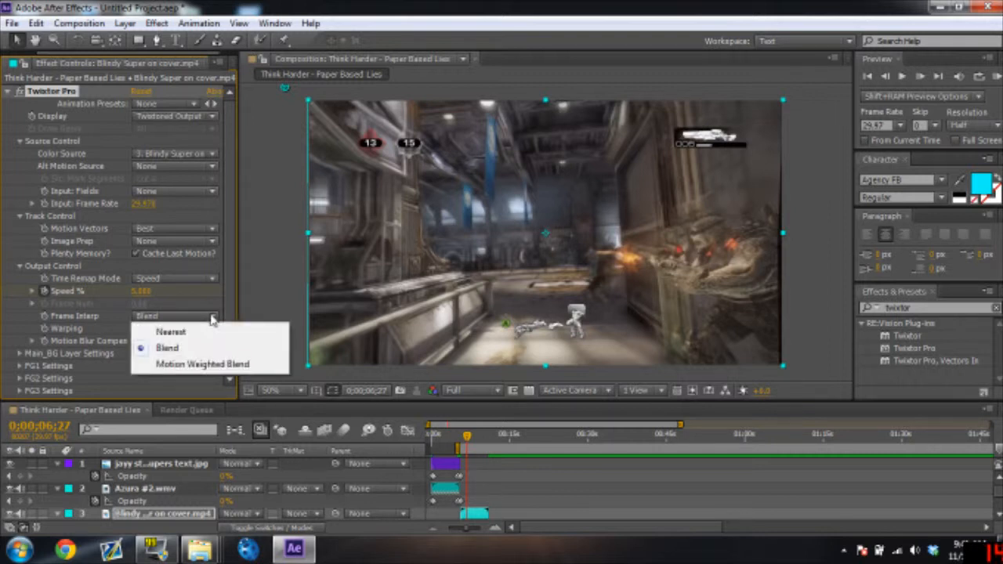
click(178, 332)
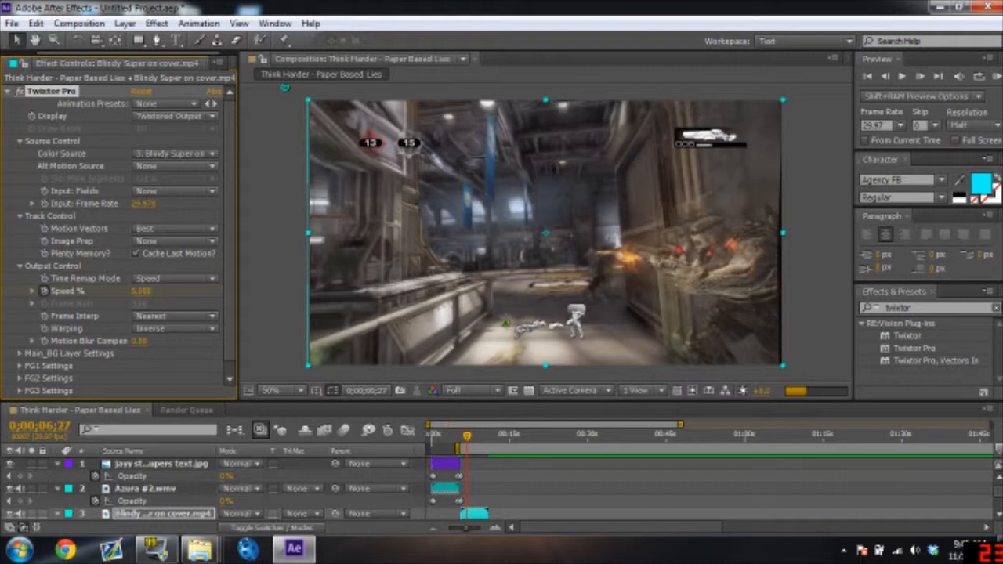
click(211, 316)
click(212, 325)
click(212, 317)
click(204, 364)
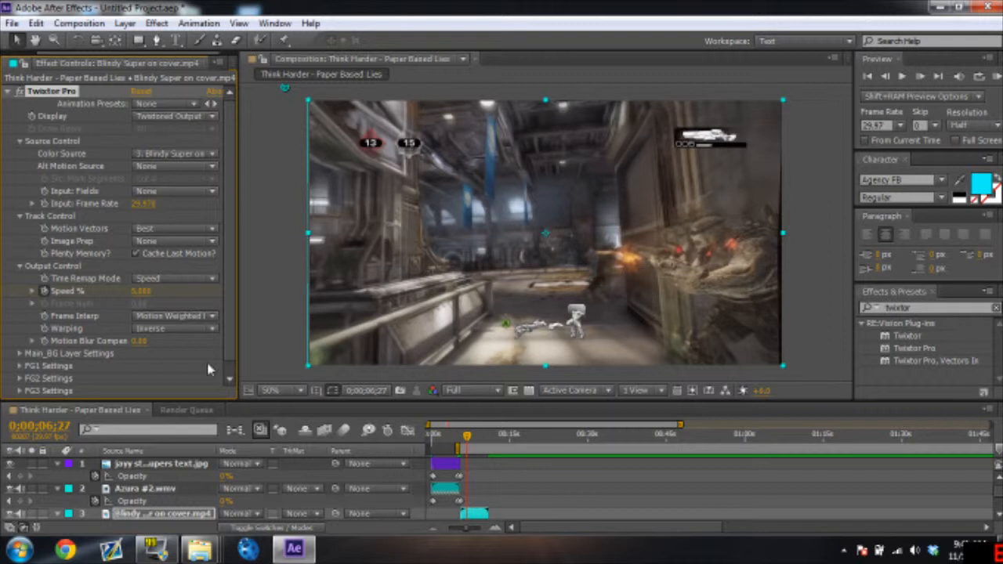
click(212, 317)
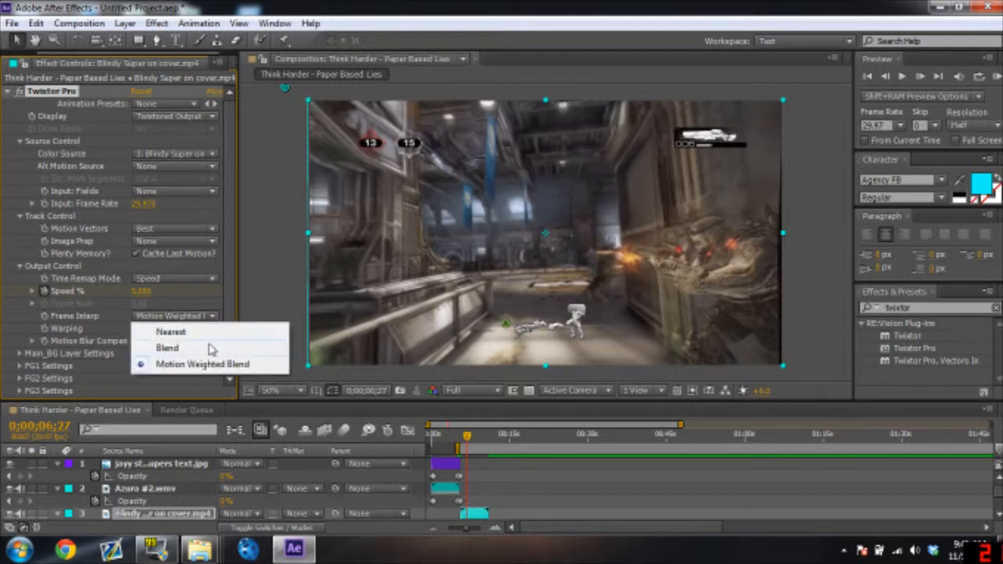
click(210, 348)
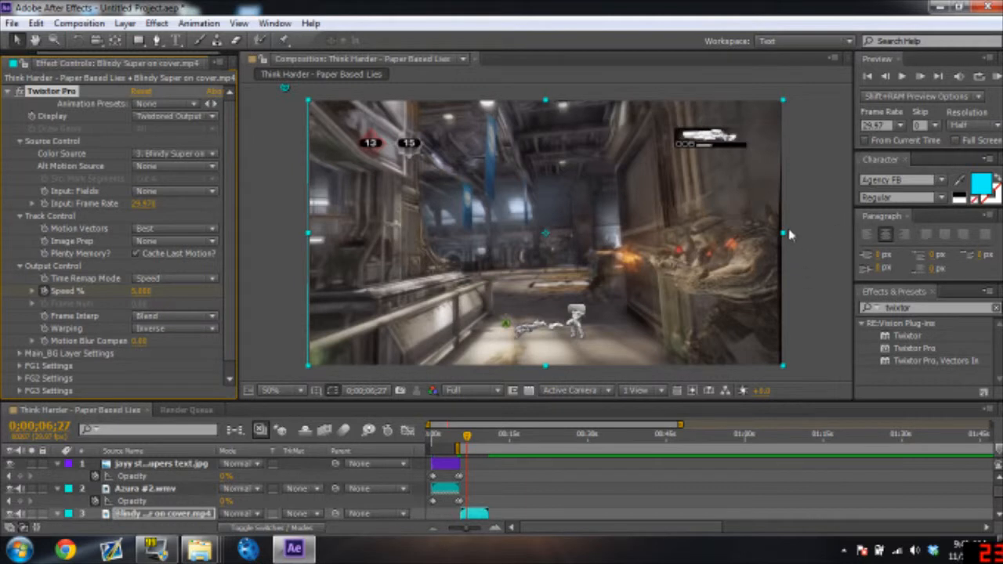
- Stretch the gameplay layer slightly wider and taller so its edges extend past the composition frame
drag(782, 233, 790, 233)
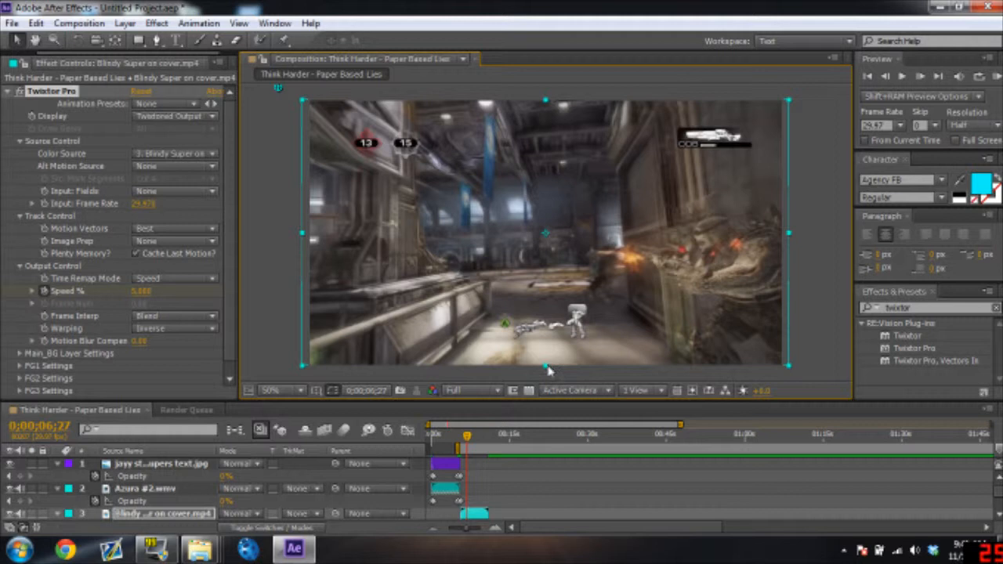
drag(547, 369, 547, 371)
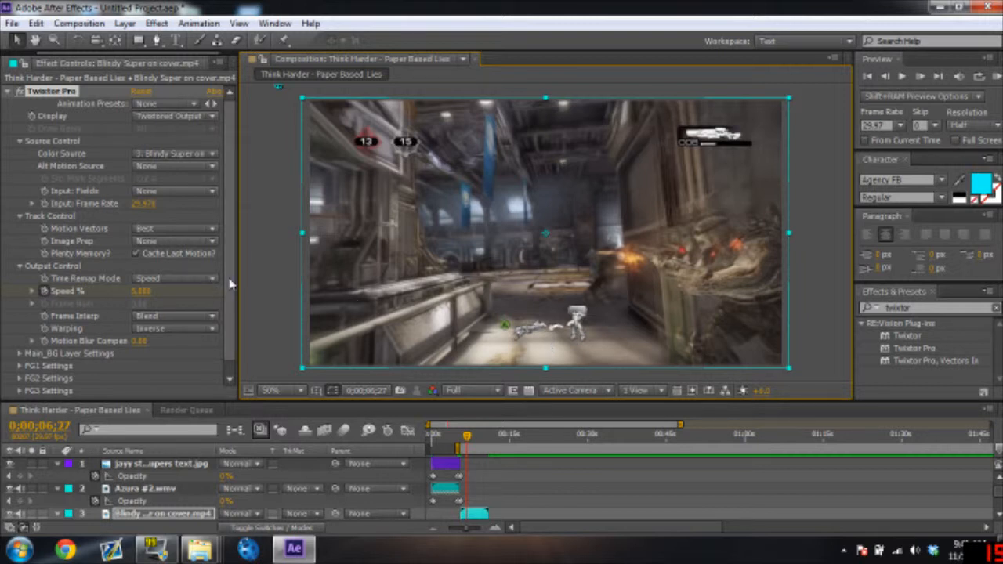
- At 0;00;06;29, try Nearest for Twixtor's Frame Interp and switch it to Motion Weighted Blend
click(920, 76)
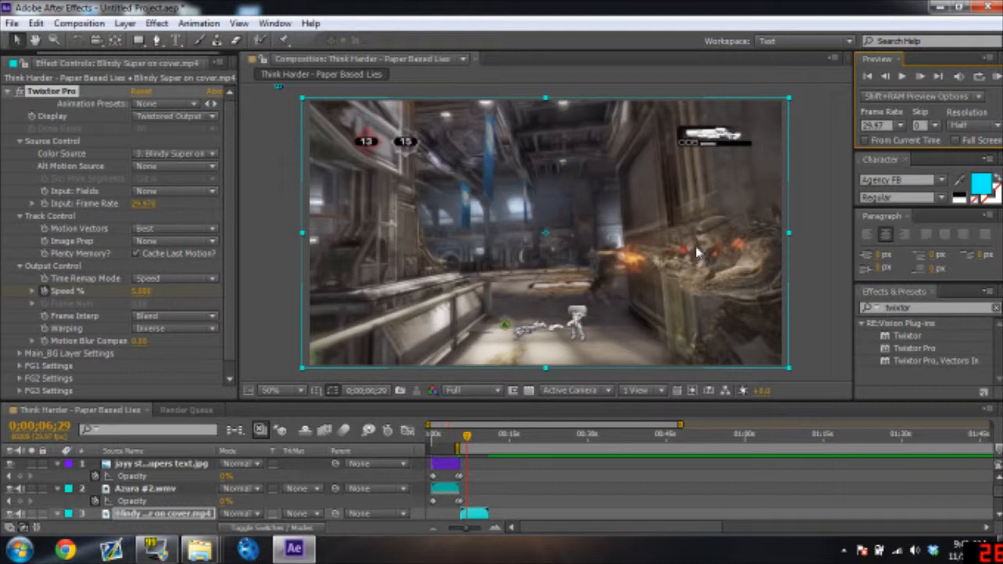
click(207, 316)
click(196, 332)
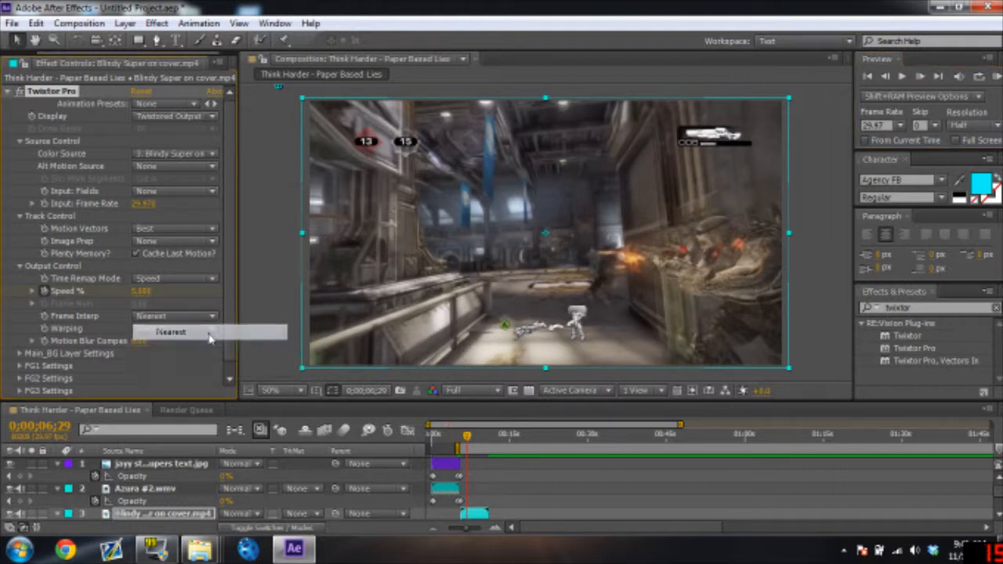
click(208, 315)
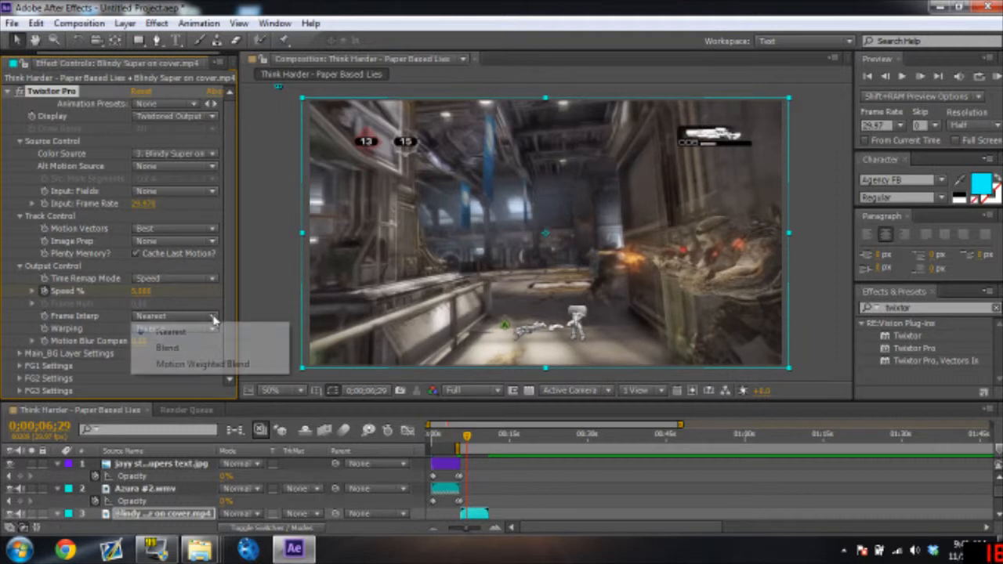
click(209, 362)
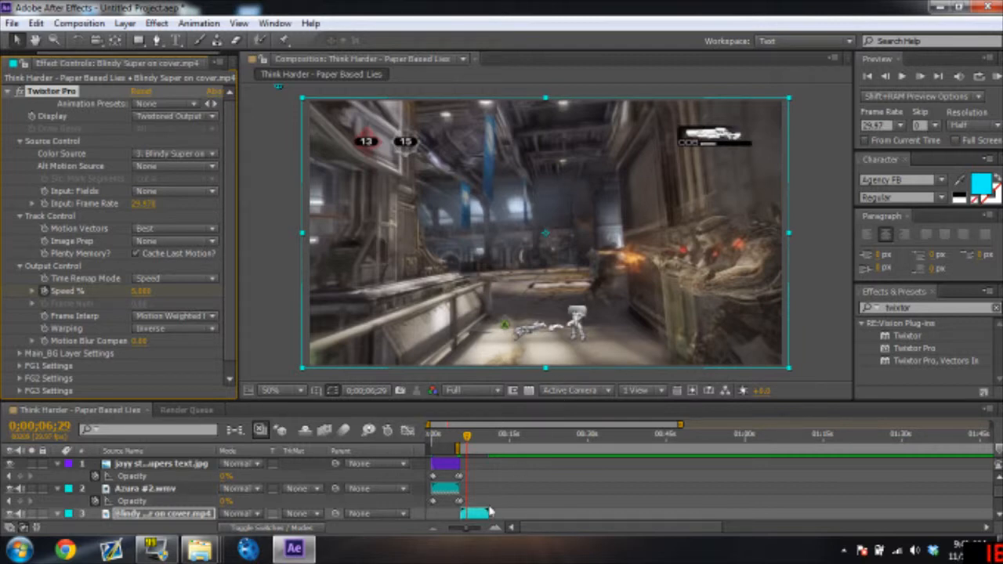
- Set the Blindy Super on cover.mp4 layer's frame blending to Pixel Motion
right_click(481, 515)
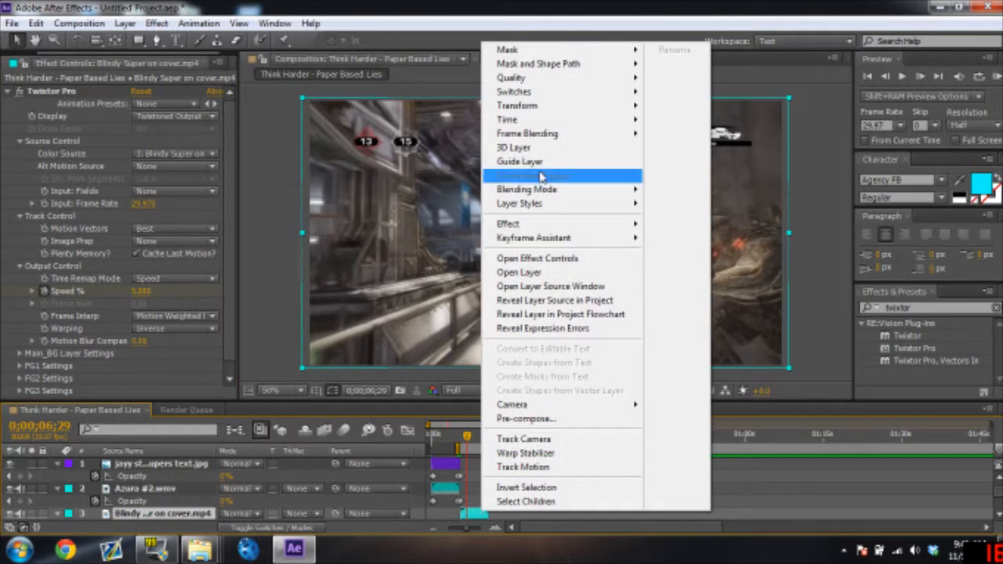
mouse_move(555, 134)
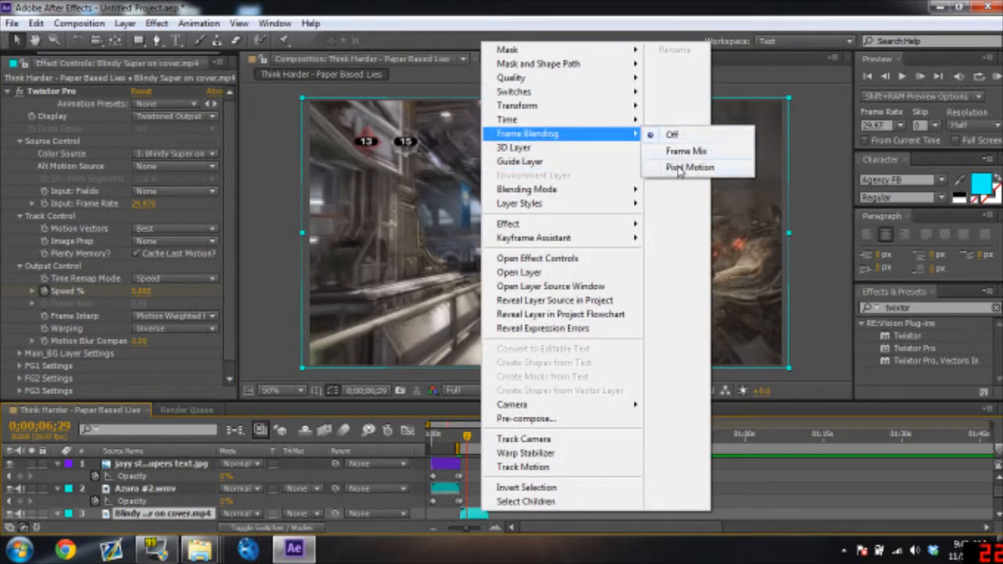
click(676, 168)
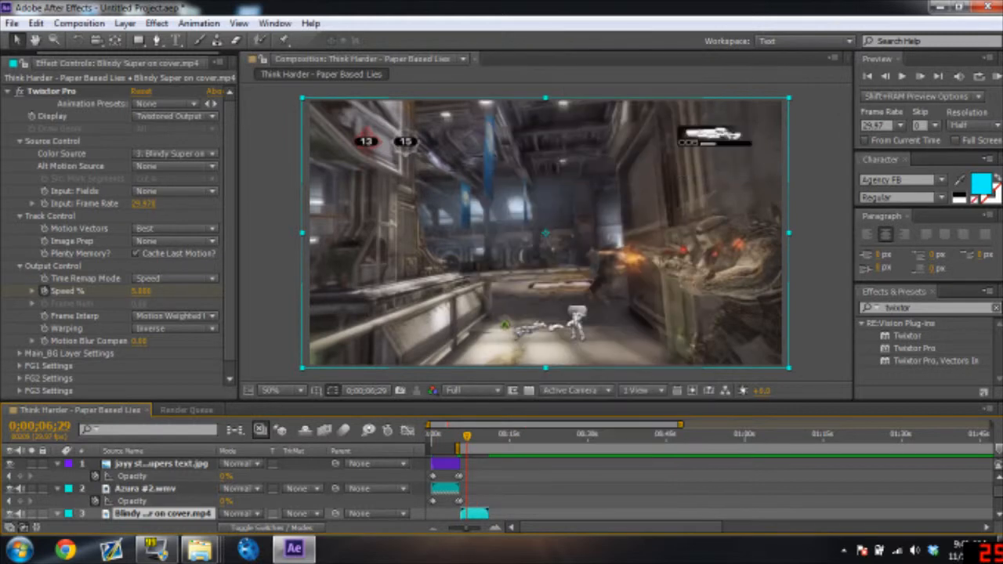
- Set Twixtor's Frame Interp to Nearest at 0;00;07;27, go to 0;00;08;10 and check the slow motion with a RAM preview
click(470, 437)
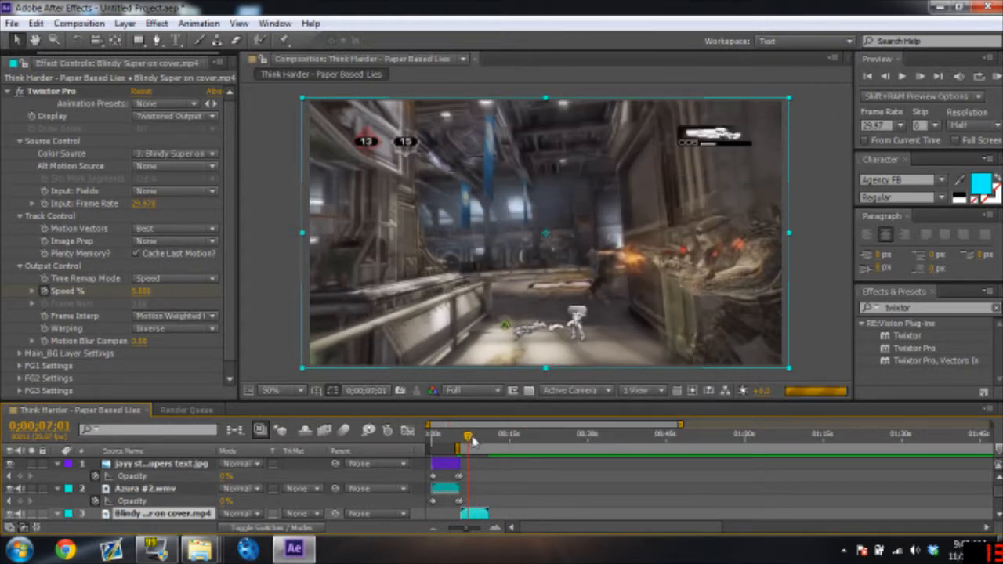
click(474, 439)
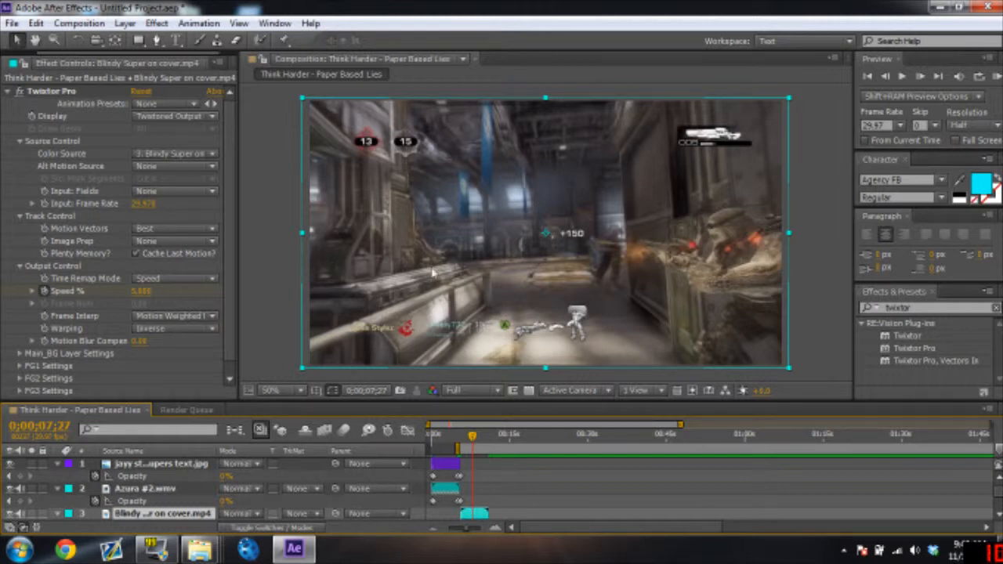
click(212, 316)
click(202, 335)
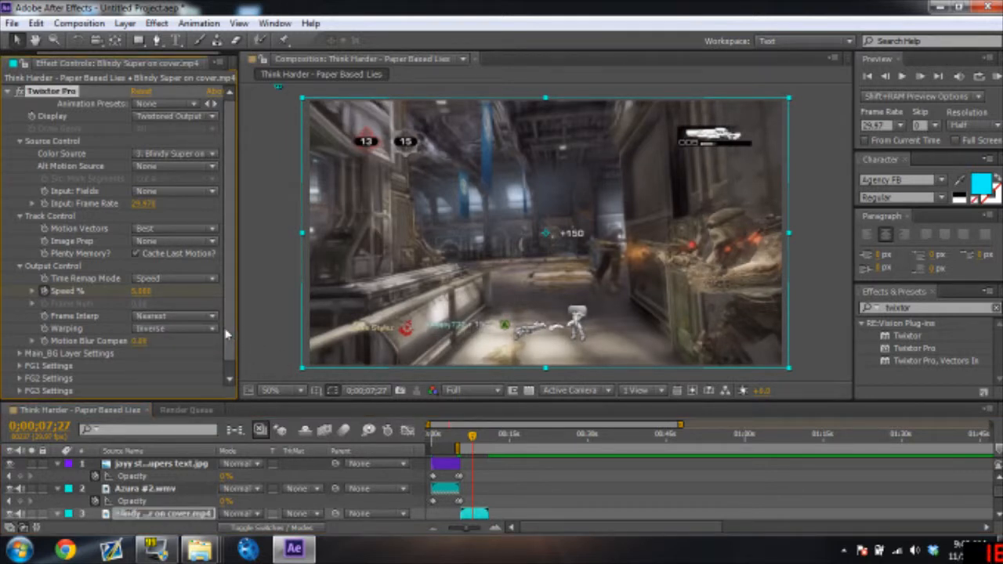
drag(472, 438, 474, 439)
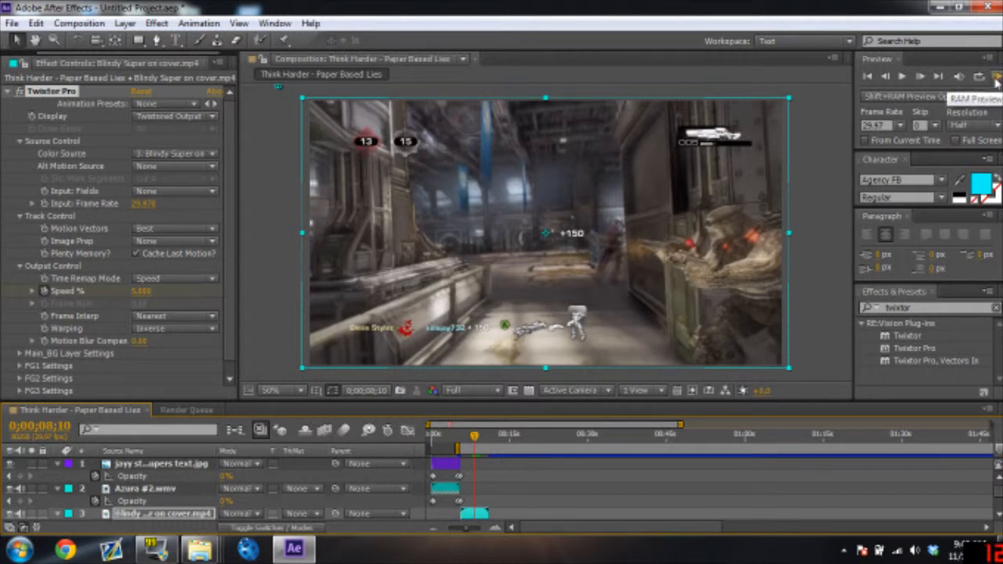
click(997, 80)
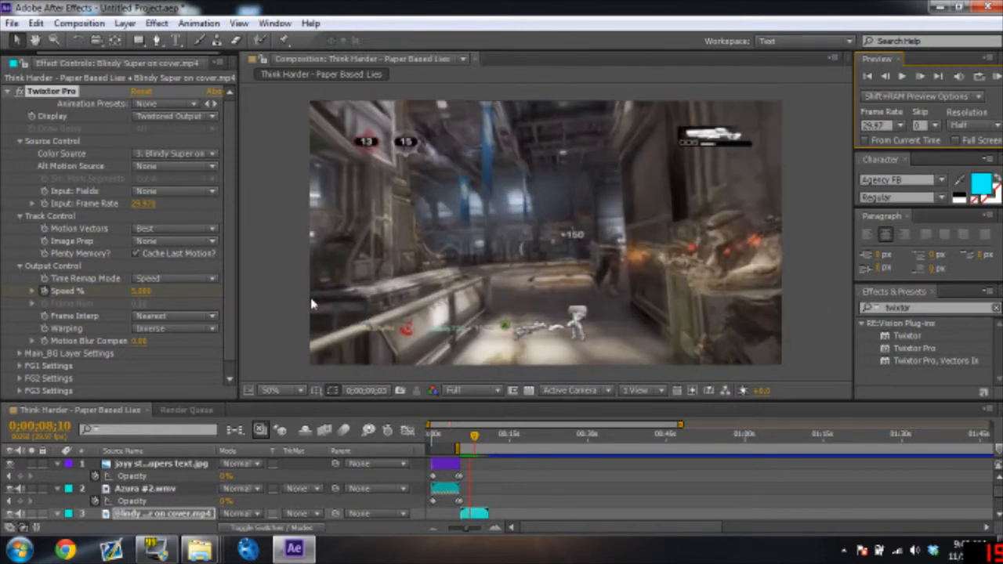
key(space)
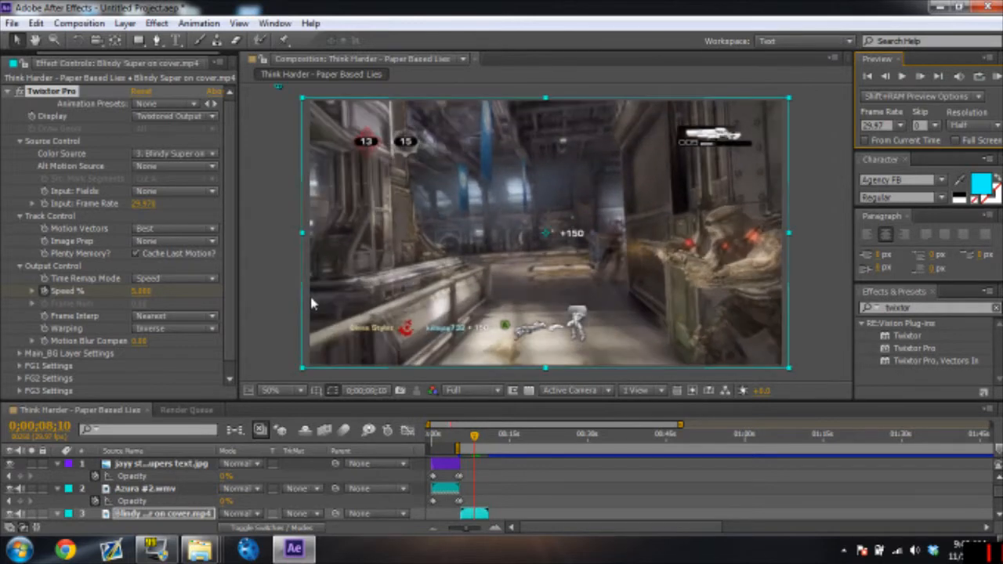
- Set Twixtor's Frame Interp to Blend and check the slow motion with a RAM preview
click(212, 316)
click(192, 348)
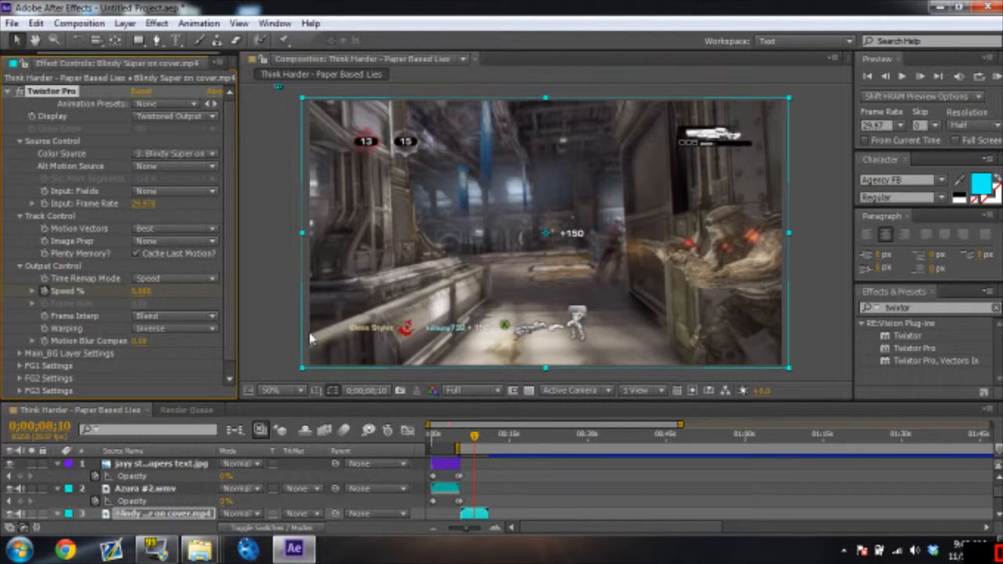
click(997, 77)
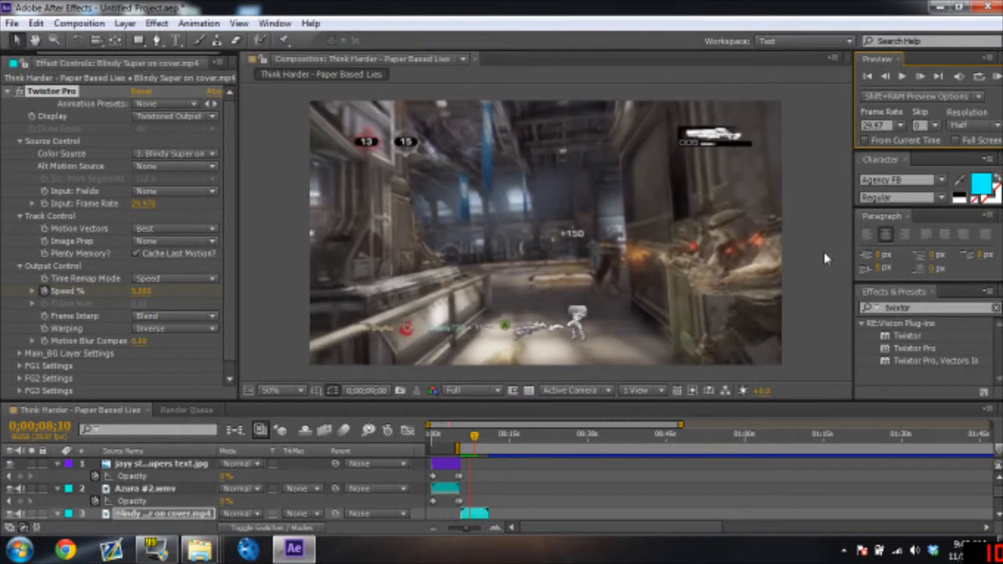
key(space)
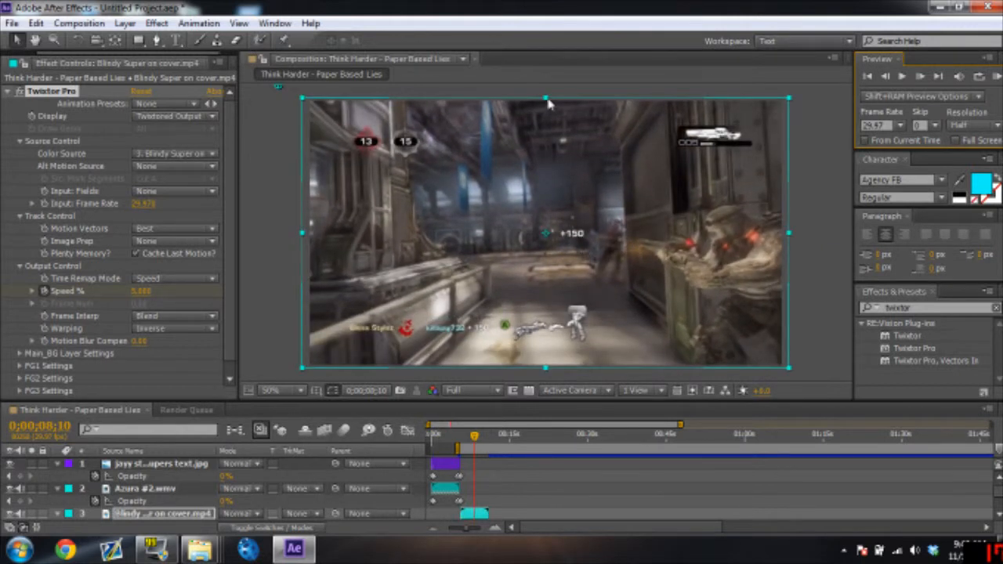
- Stretch the gameplay layer slightly taller past the frame and run a RAM preview
drag(547, 98, 548, 96)
click(996, 77)
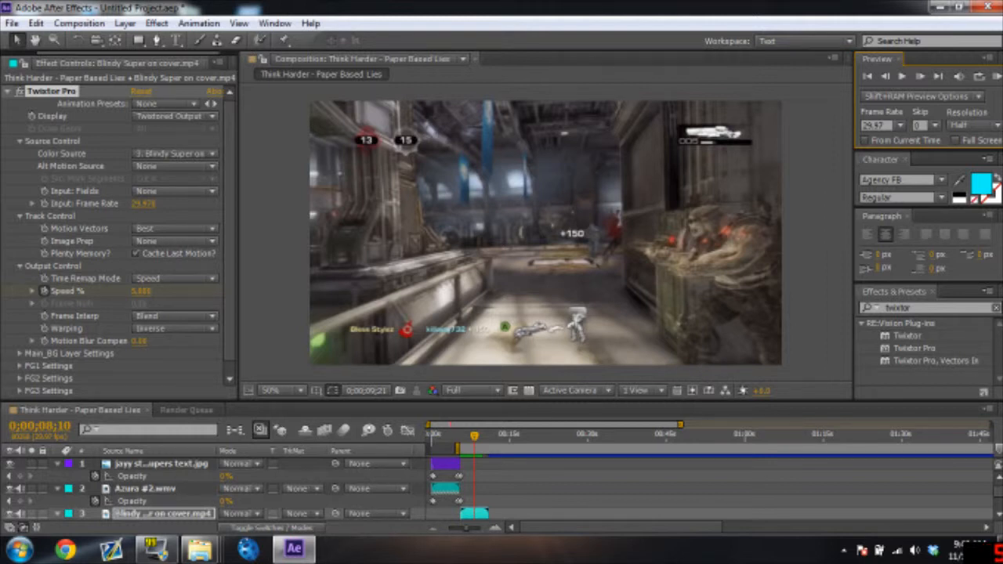
mouse_move(200, 549)
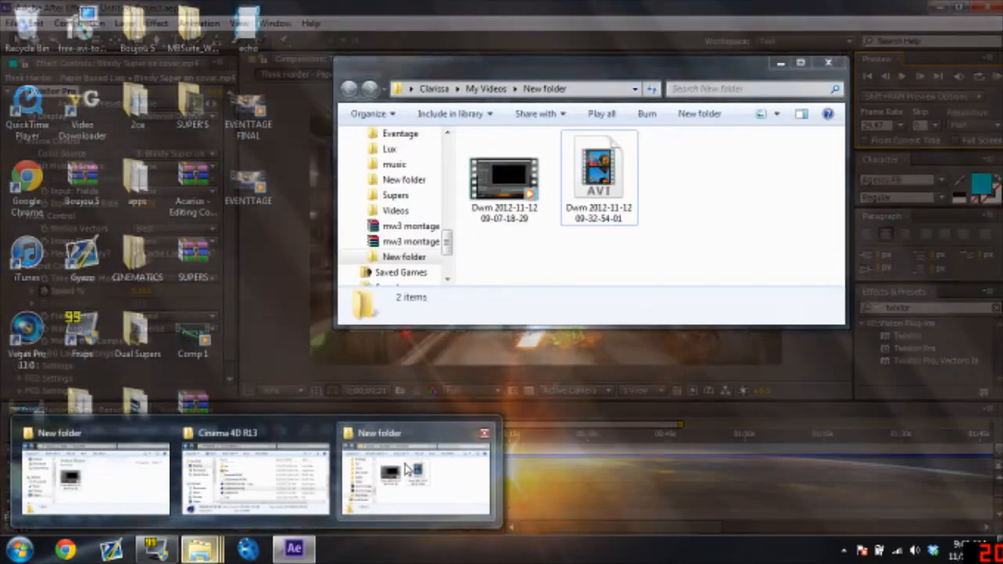
click(360, 471)
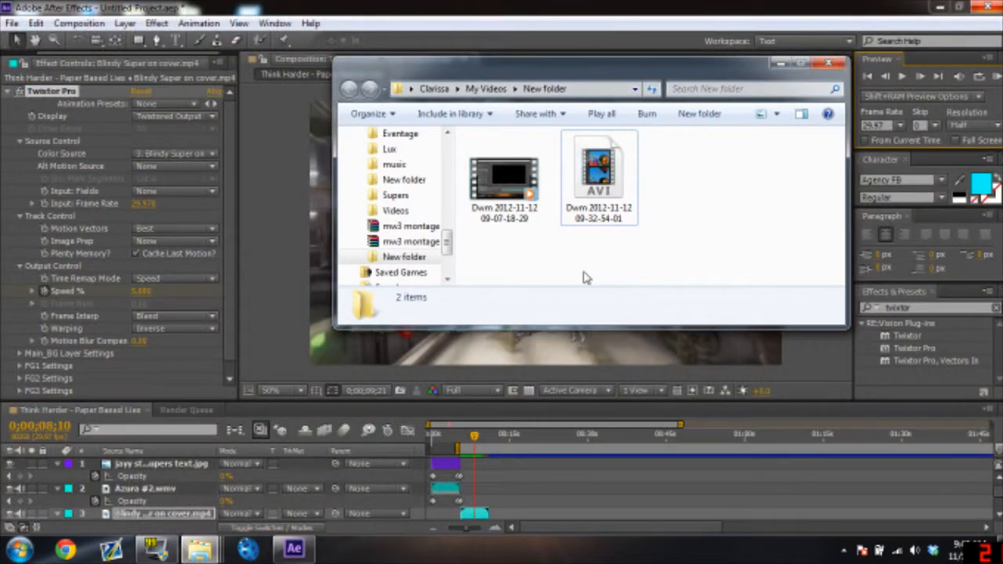
click(599, 182)
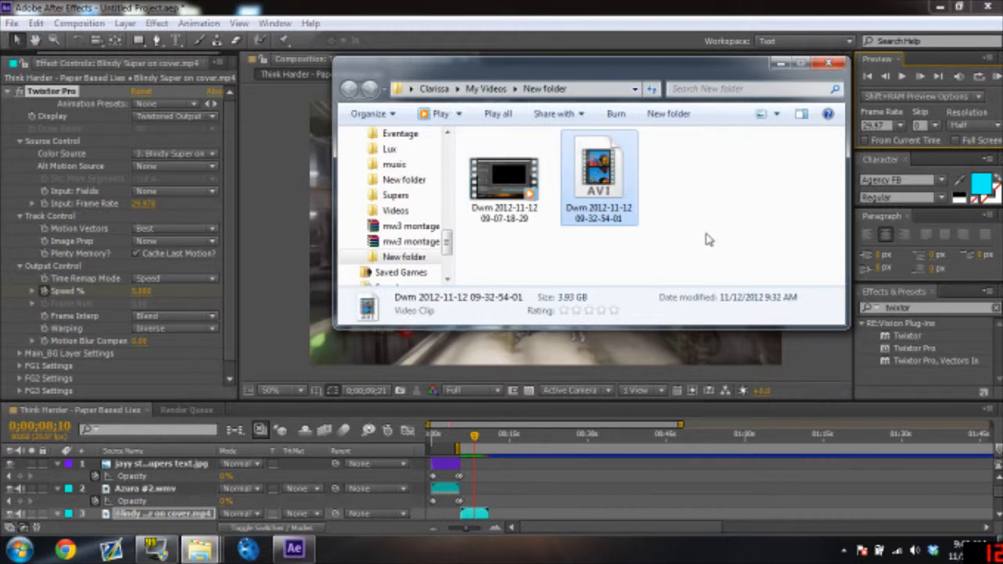
click(780, 62)
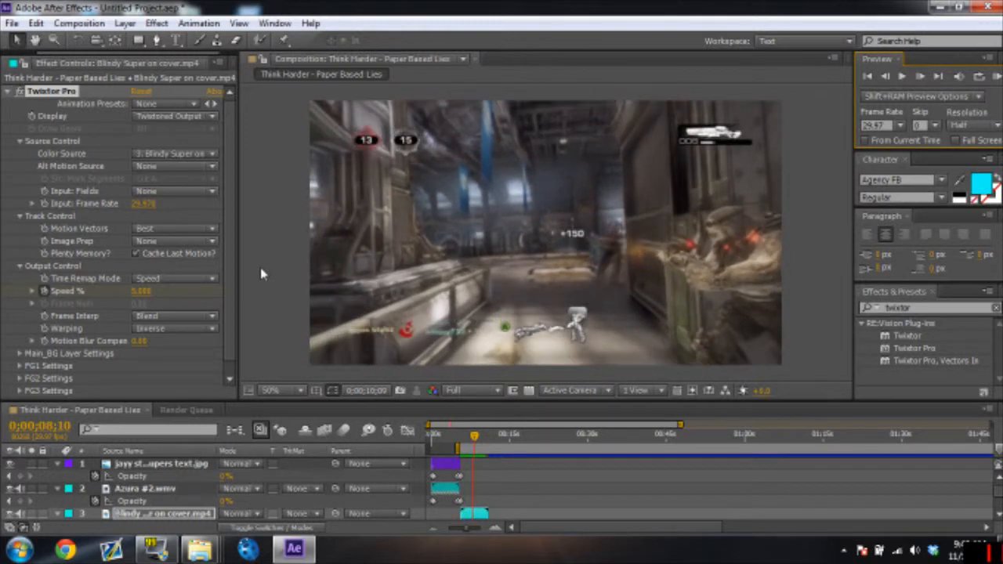
- Stop the playback, select the gameplay layer, go to 0;00;08;05 and run another RAM preview
click(326, 336)
click(471, 514)
click(474, 437)
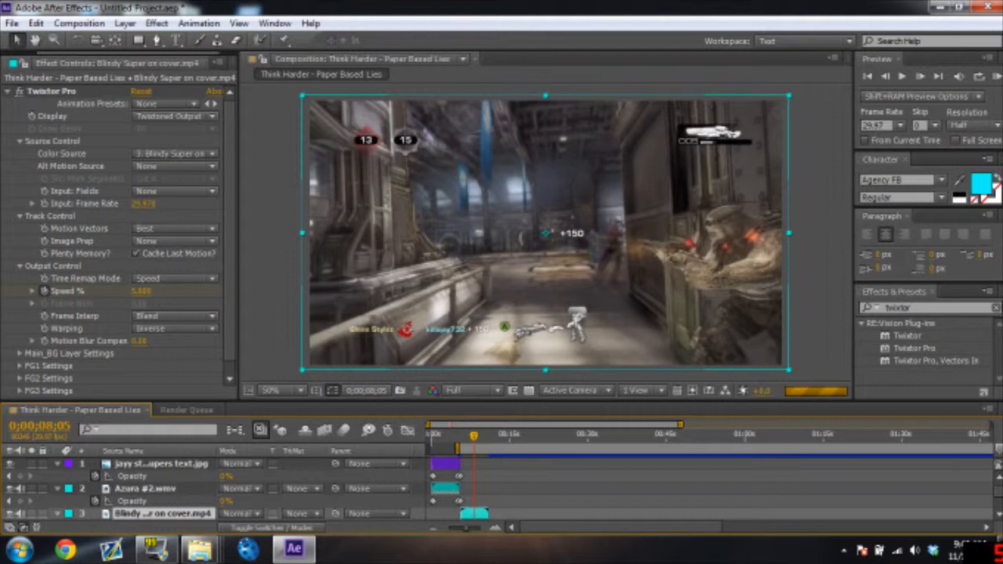
click(997, 79)
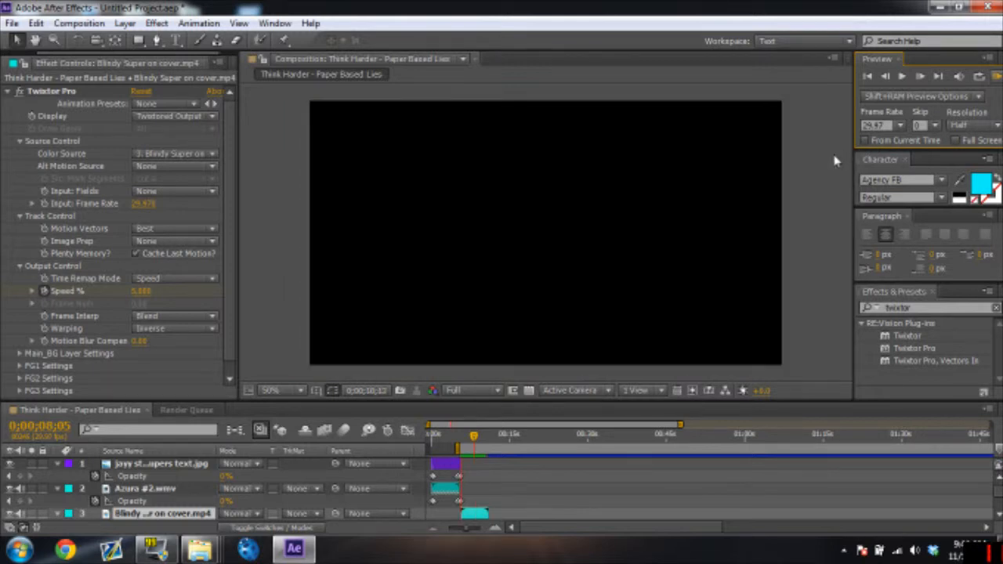
- Stop the playback, replay the gameplay clip's slow motion in a RAM preview and stop it again
key(space)
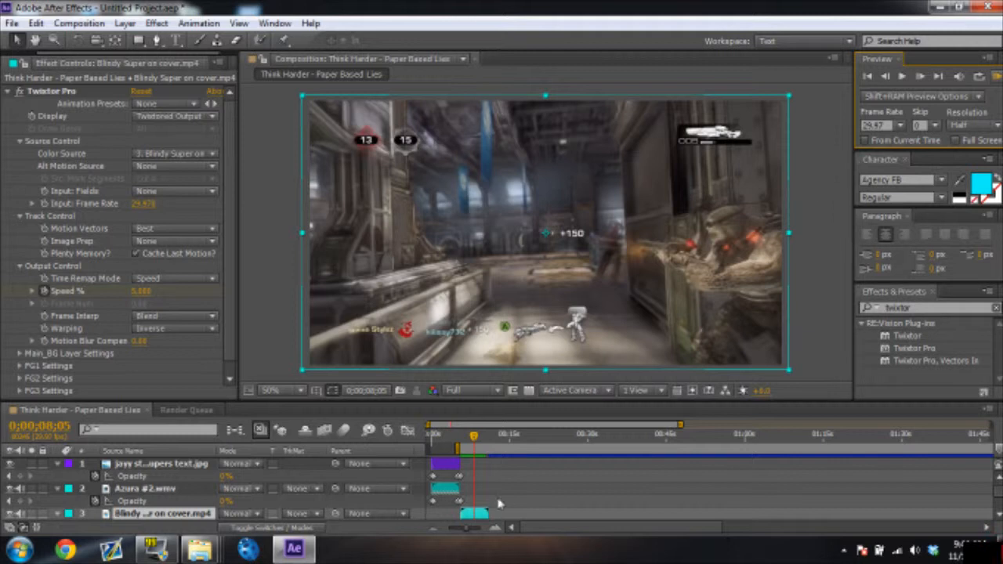
key(KP_0)
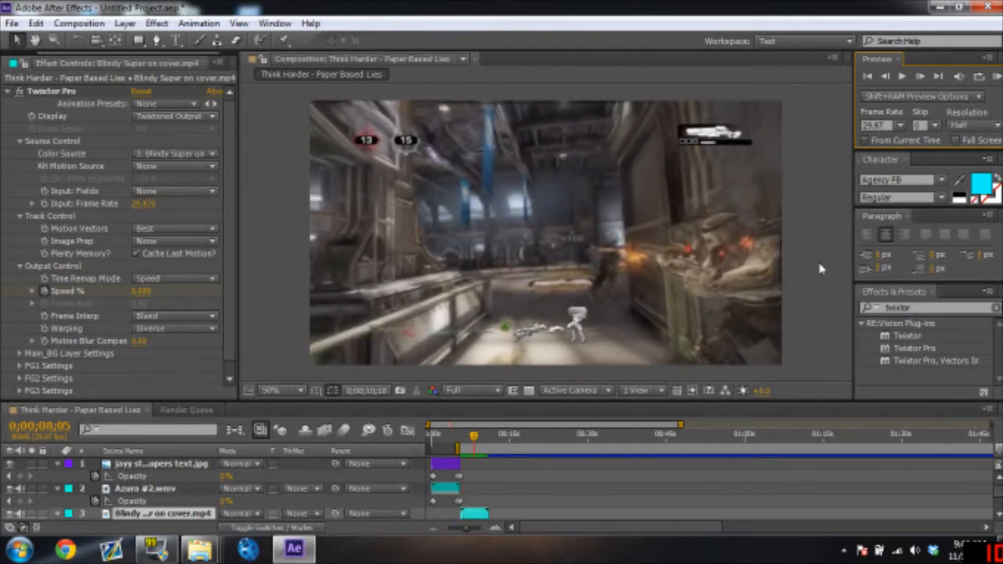
key(space)
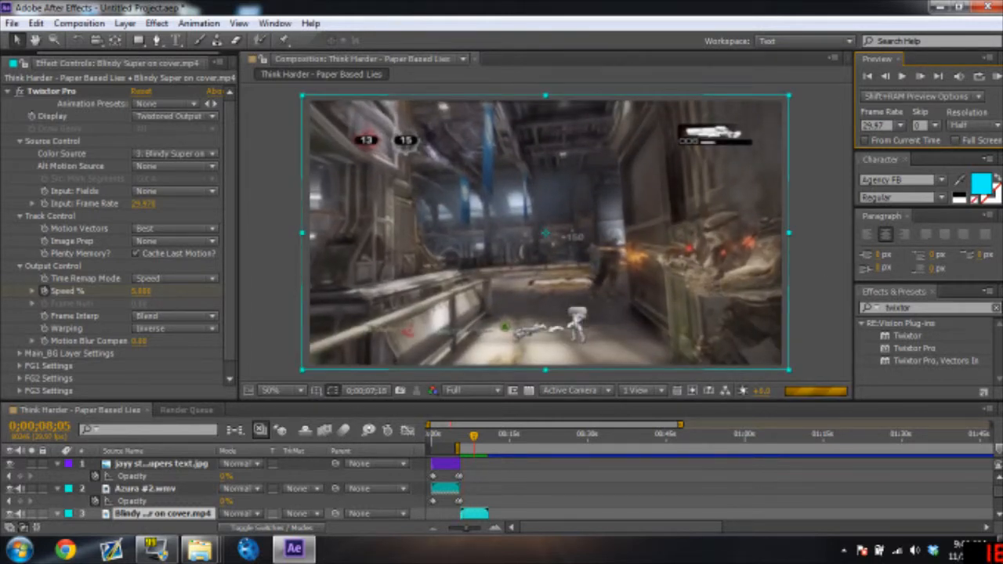
- Split the gameplay layer Blindy Super on cover.mp4 at 0;00;07;15, where the slow motion begins
click(999, 515)
click(999, 514)
click(1000, 515)
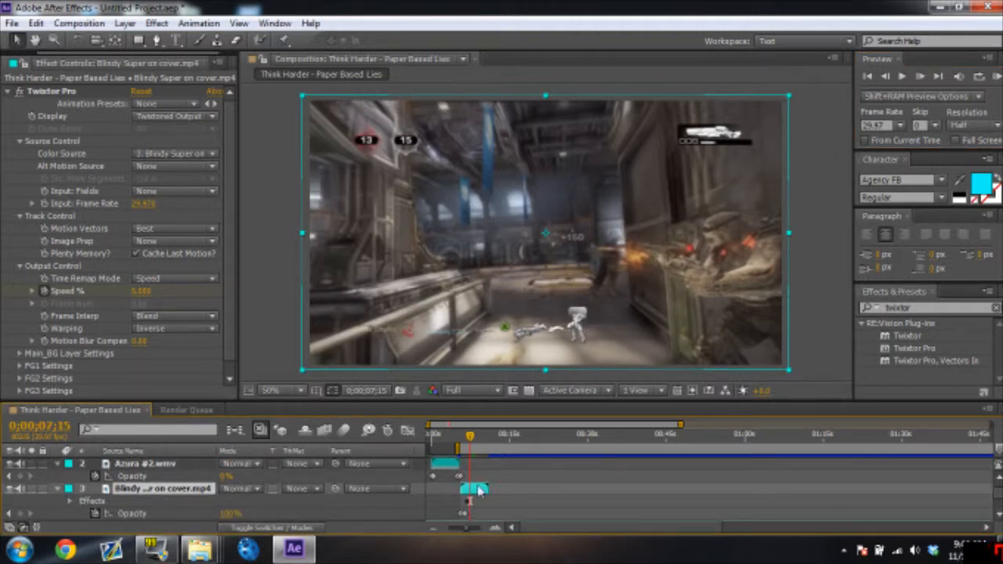
key(ctrl+d)
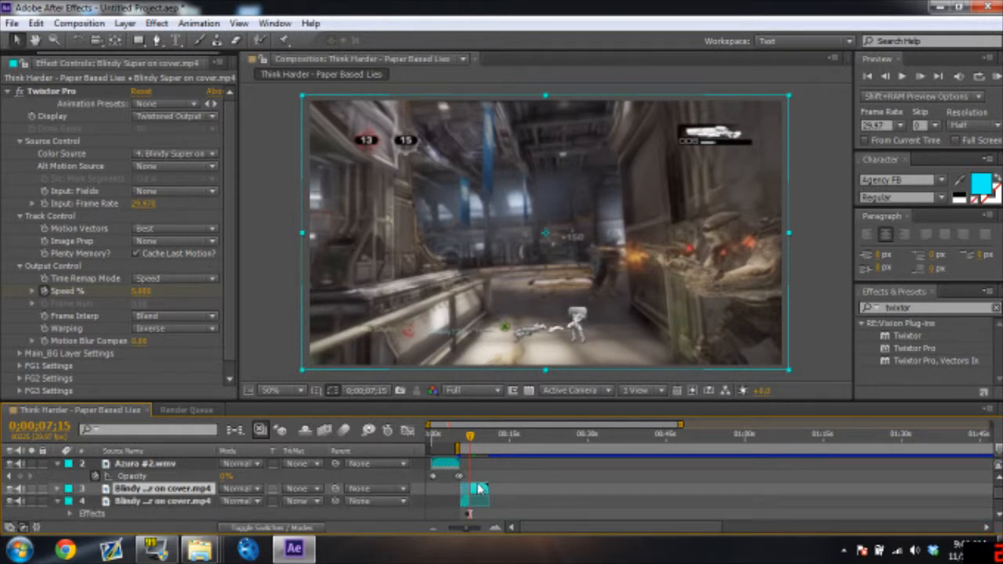
- Mute the audio of the split clip's second, slow-motion part and check it with a RAM preview
click(20, 489)
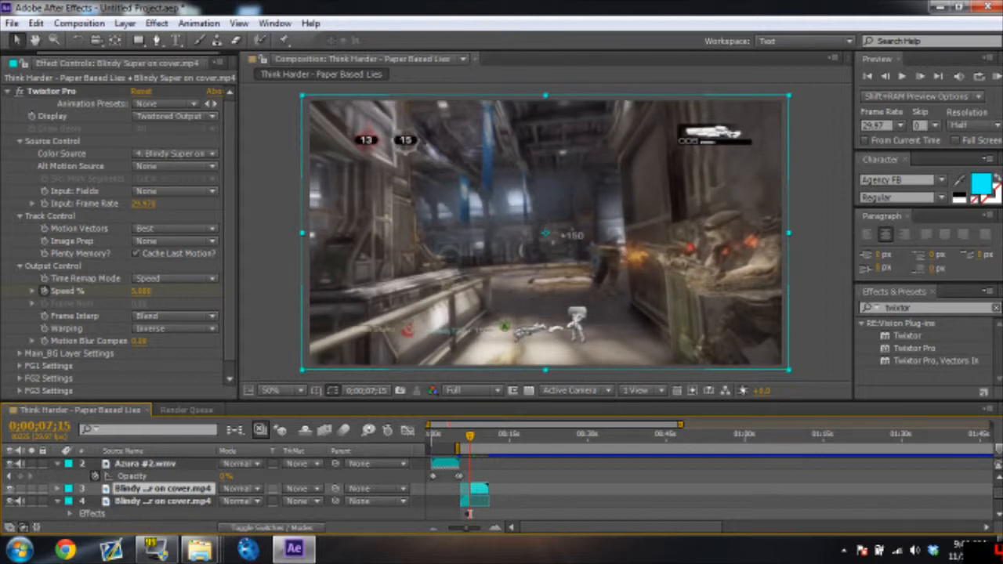
click(997, 76)
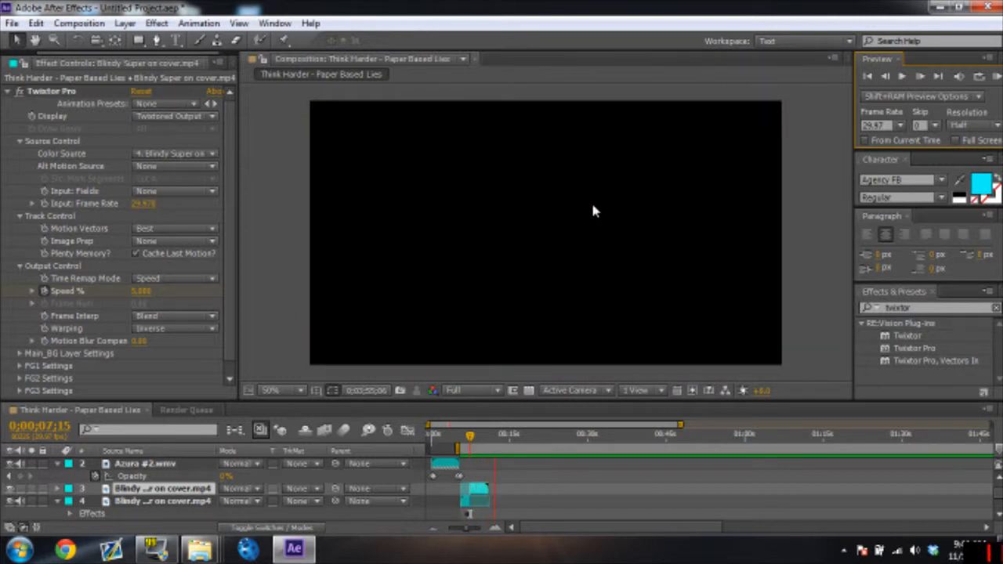
click(505, 330)
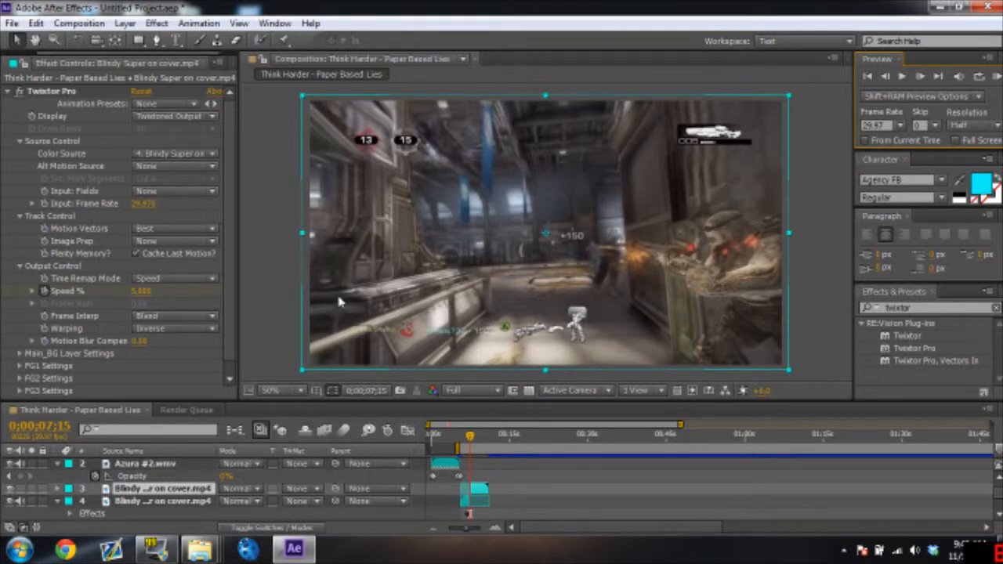
- Go to 0;00;06;15 and apply the Magic Bullet Looks effect with the rustlung sick cc preset to the gameplay clip's first part
click(466, 506)
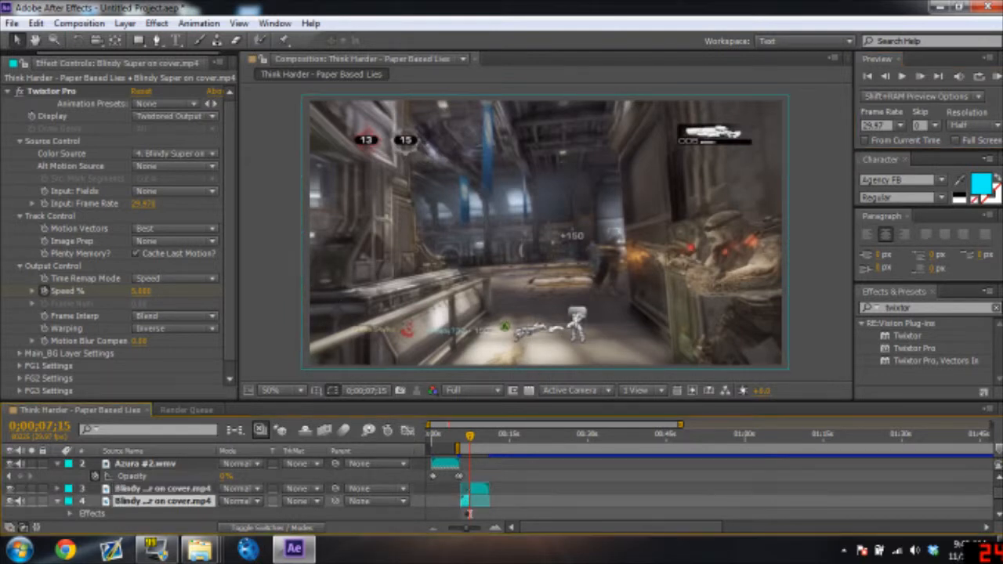
drag(470, 444, 466, 441)
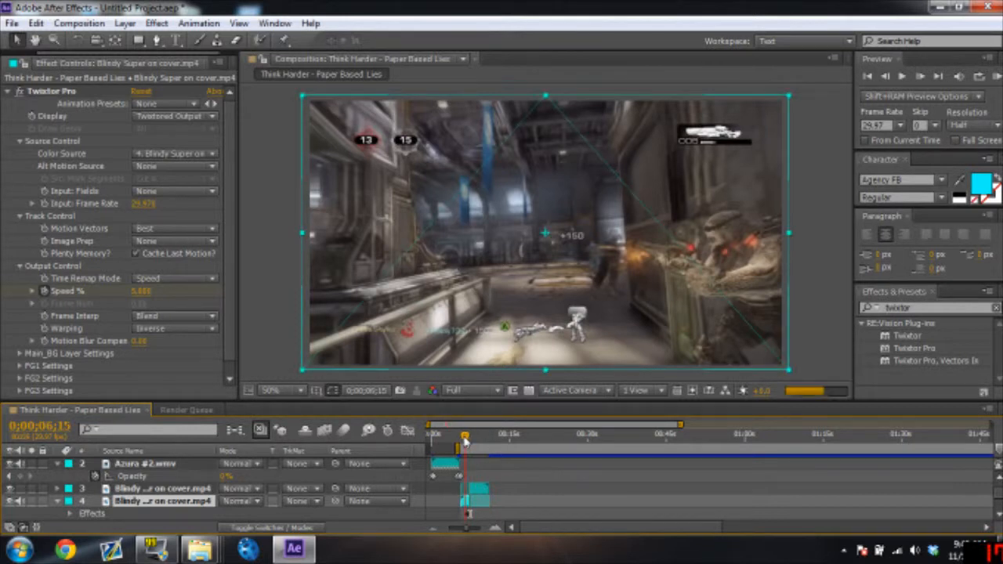
click(867, 307)
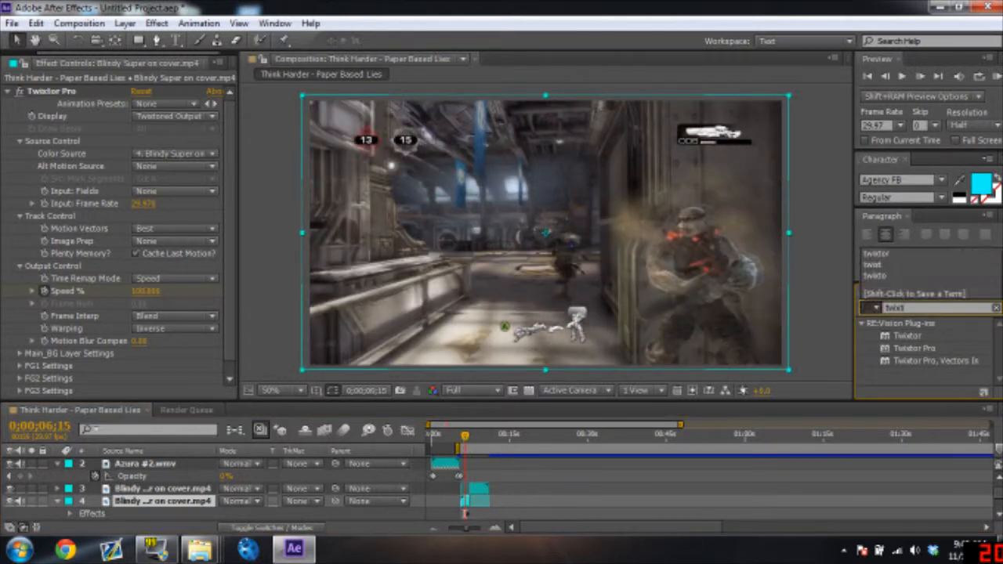
text(looks)
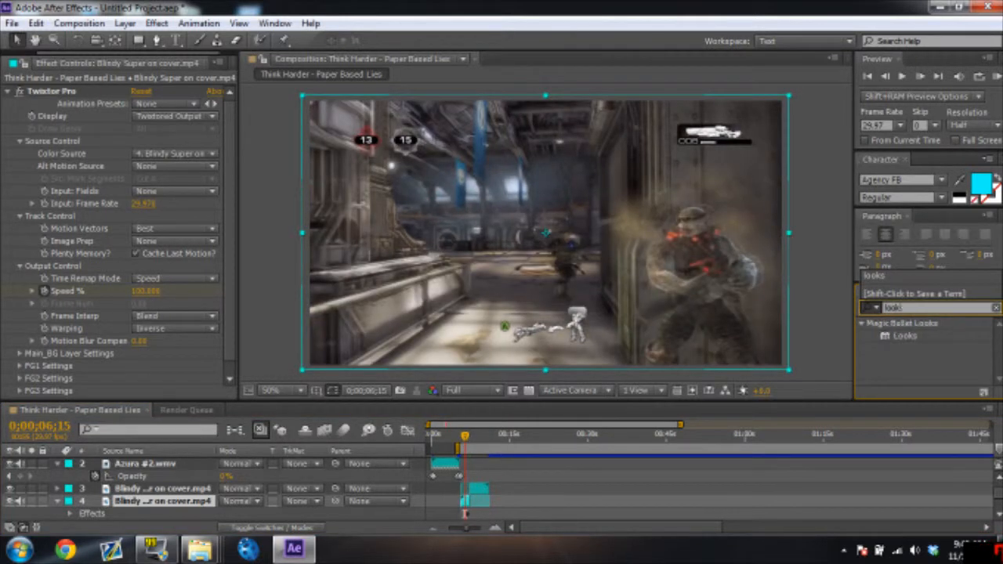
double_click(903, 336)
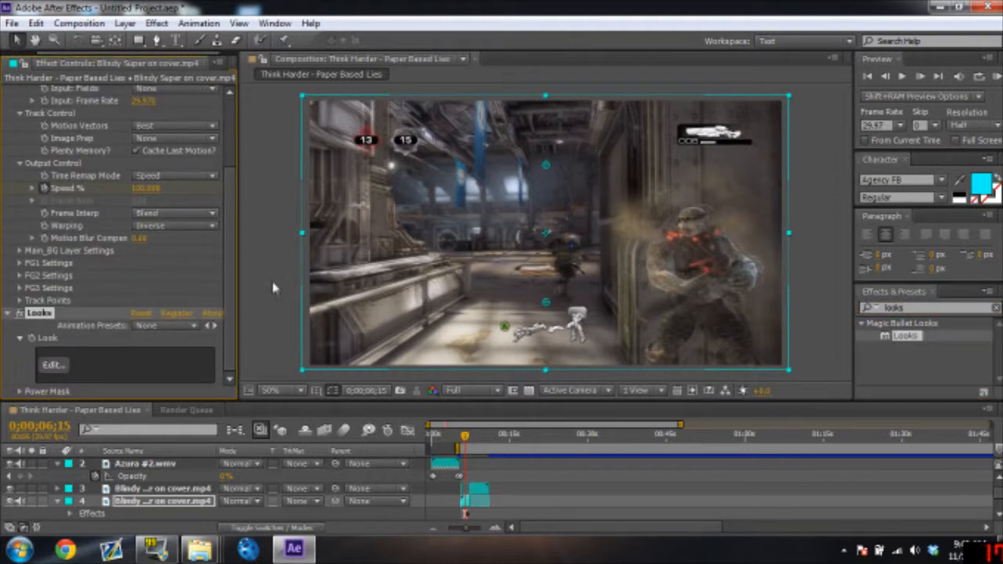
click(198, 326)
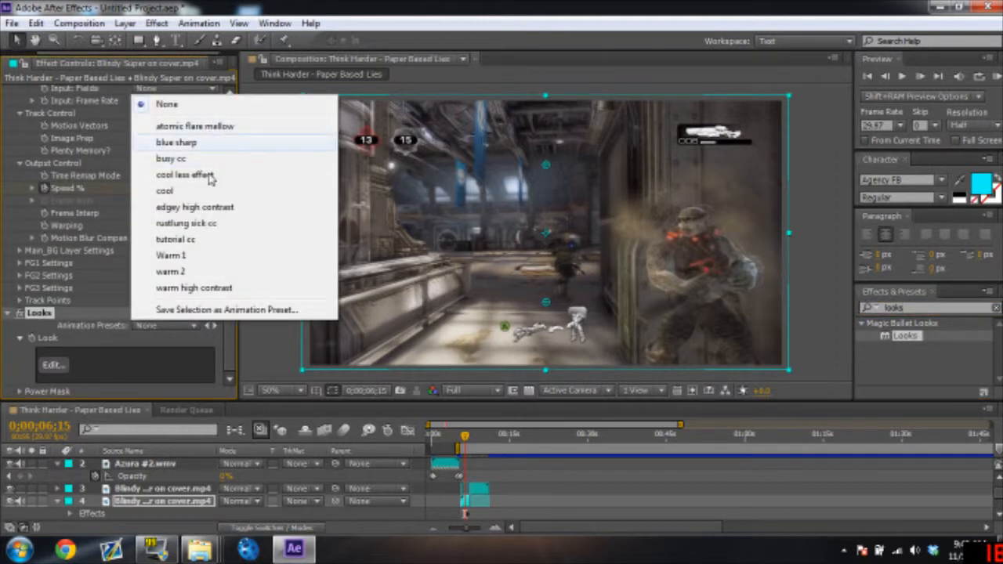
click(189, 224)
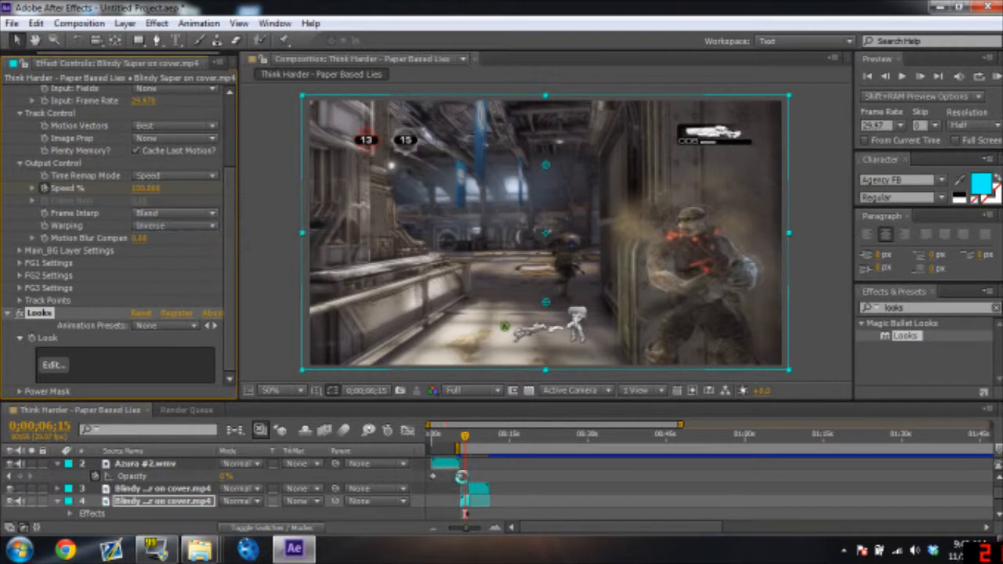
- At 0;00;09;22, add Looks with the rustlung sick cc preset to the gameplay clip's second part and check it with a RAM preview
click(482, 440)
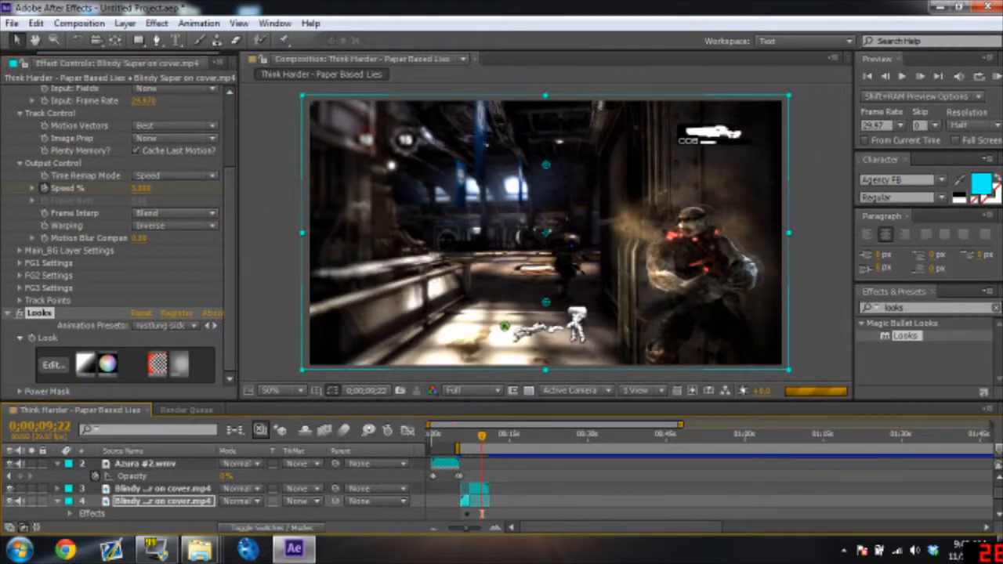
click(481, 488)
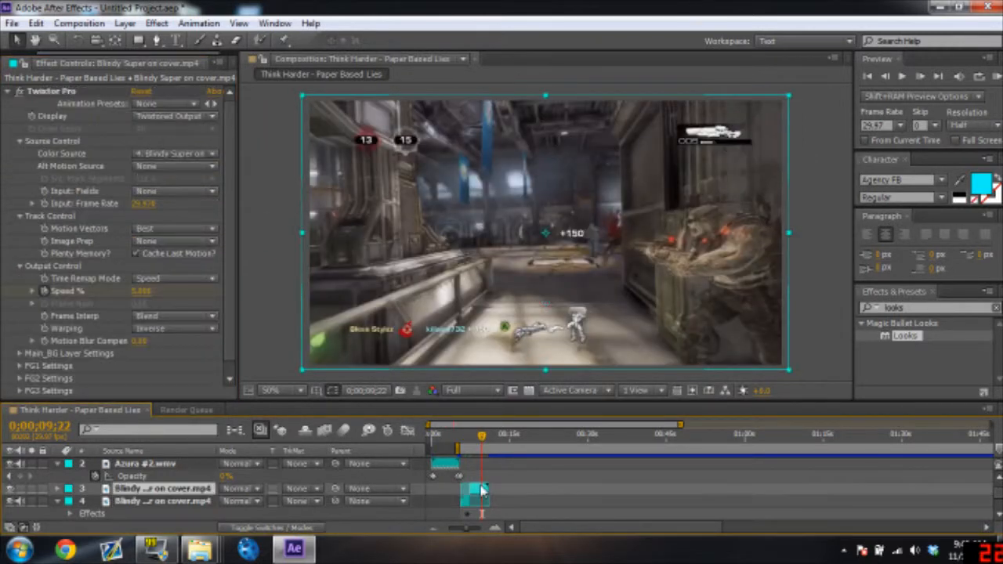
double_click(884, 333)
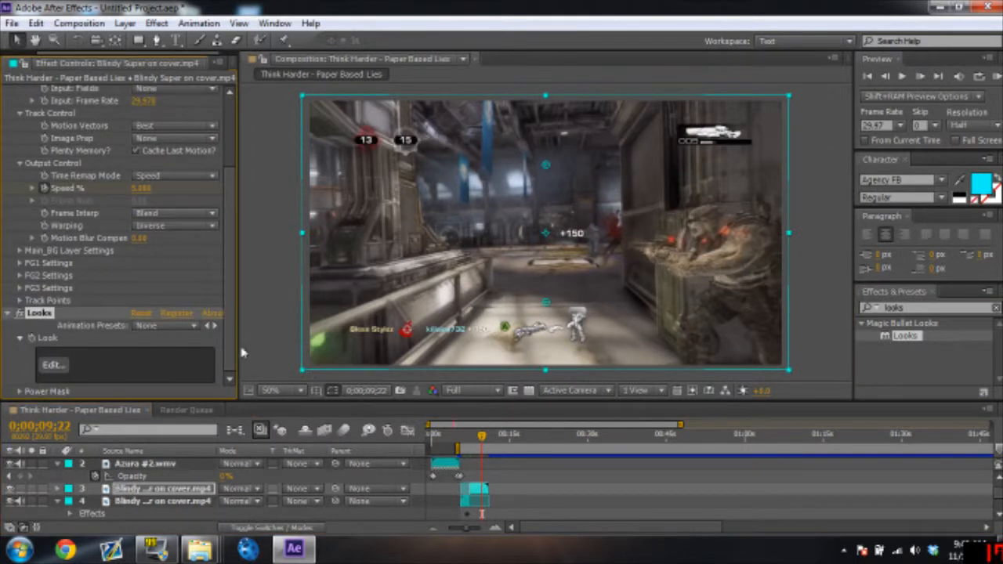
click(196, 326)
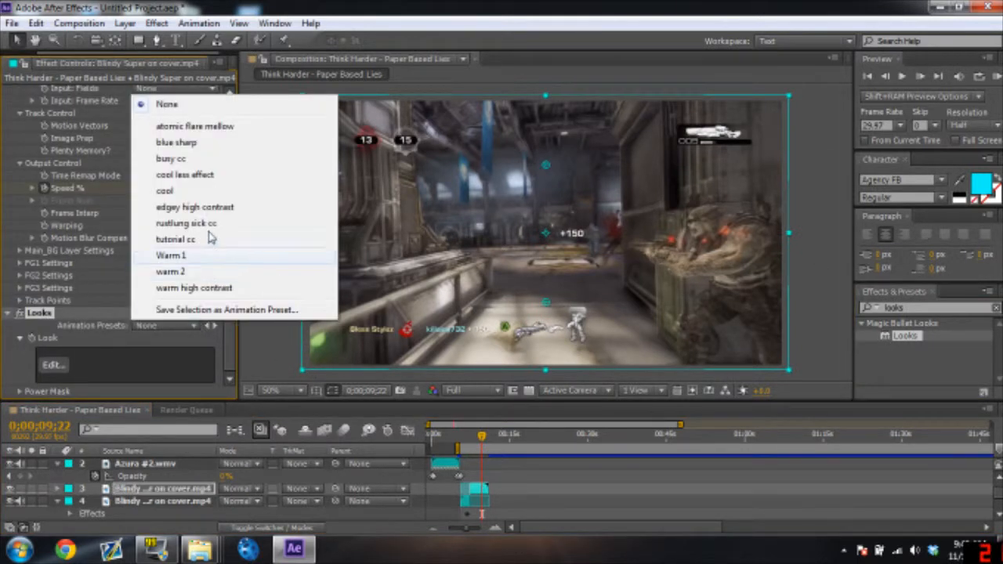
click(185, 223)
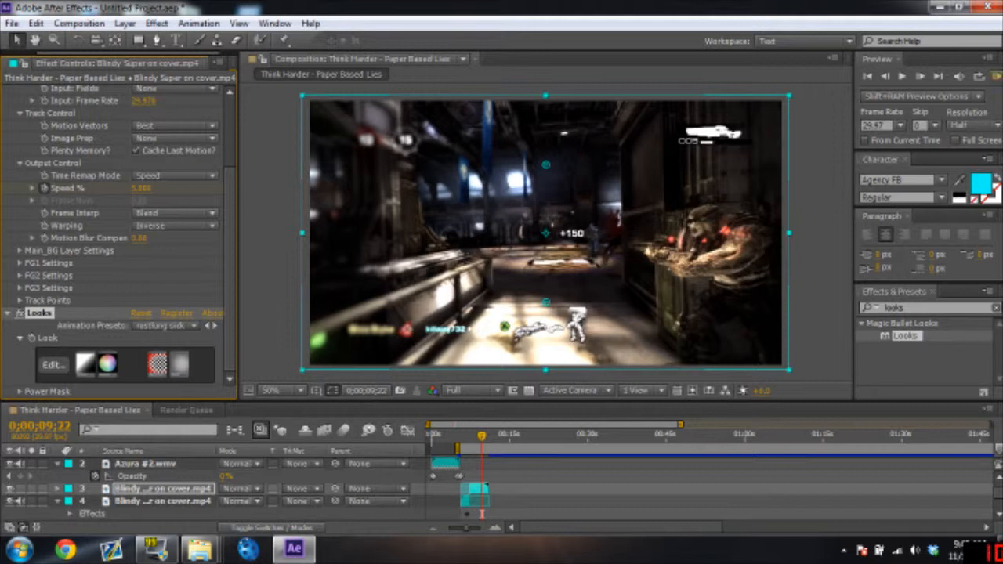
click(996, 76)
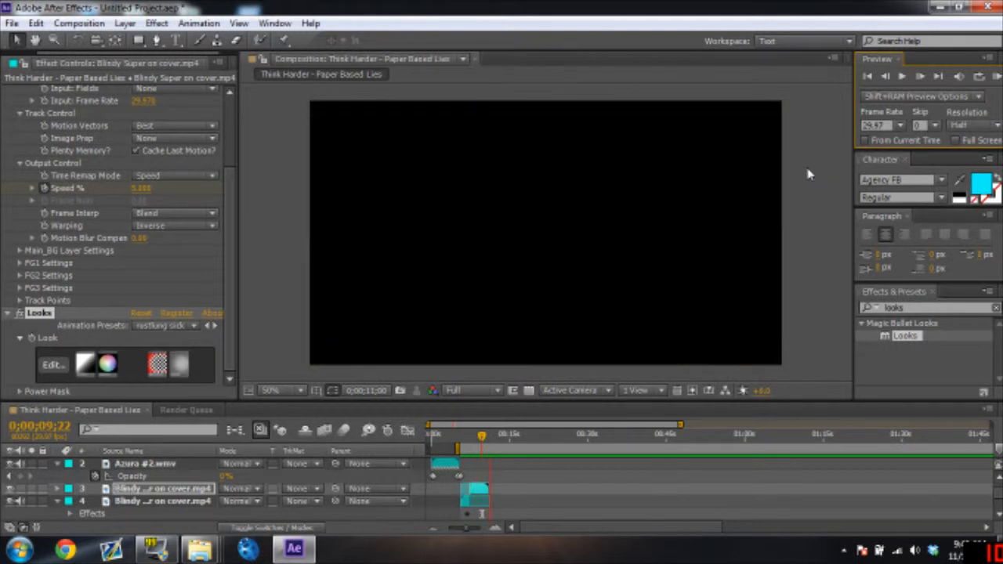
key(space)
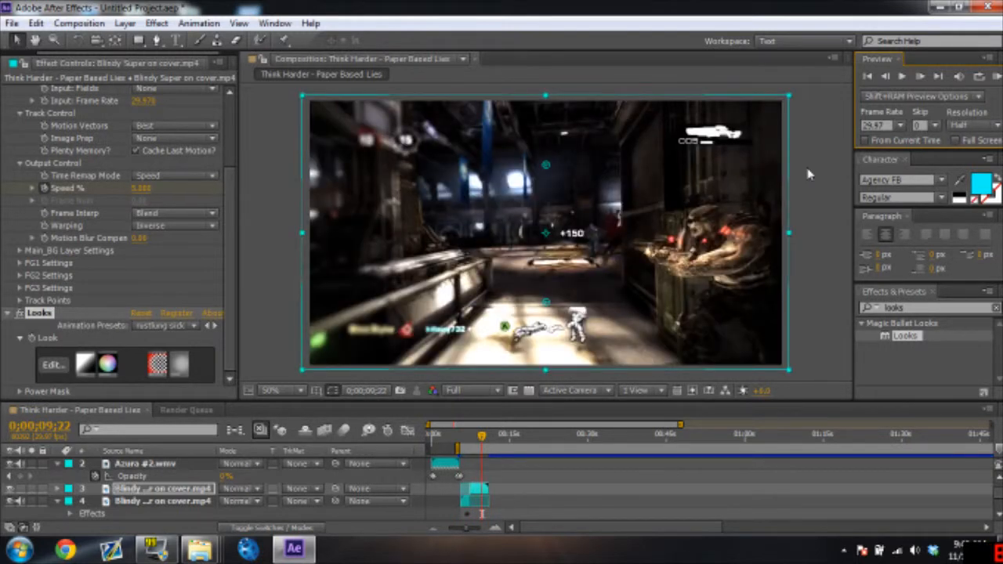